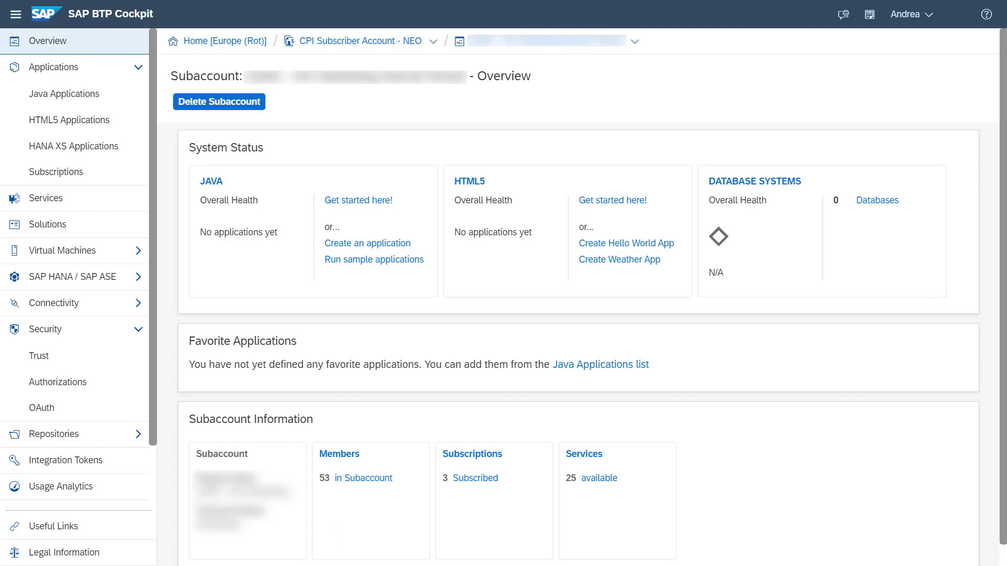
# Open the subaccount's OAuth settings and select the token endpoint URL.
pyautogui.click(105, 408)
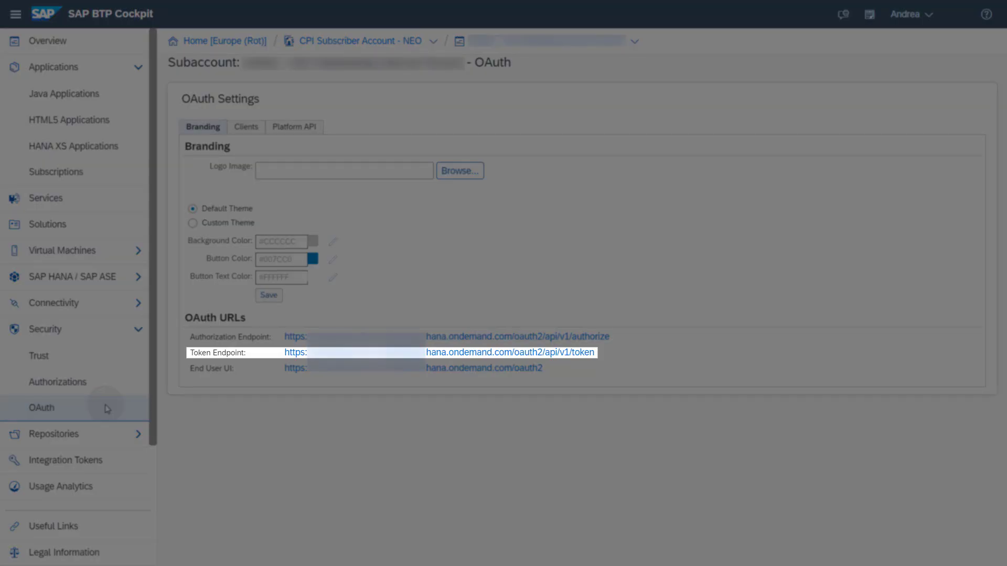
pyautogui.moveTo(283, 353); pyautogui.dragTo(596, 353)
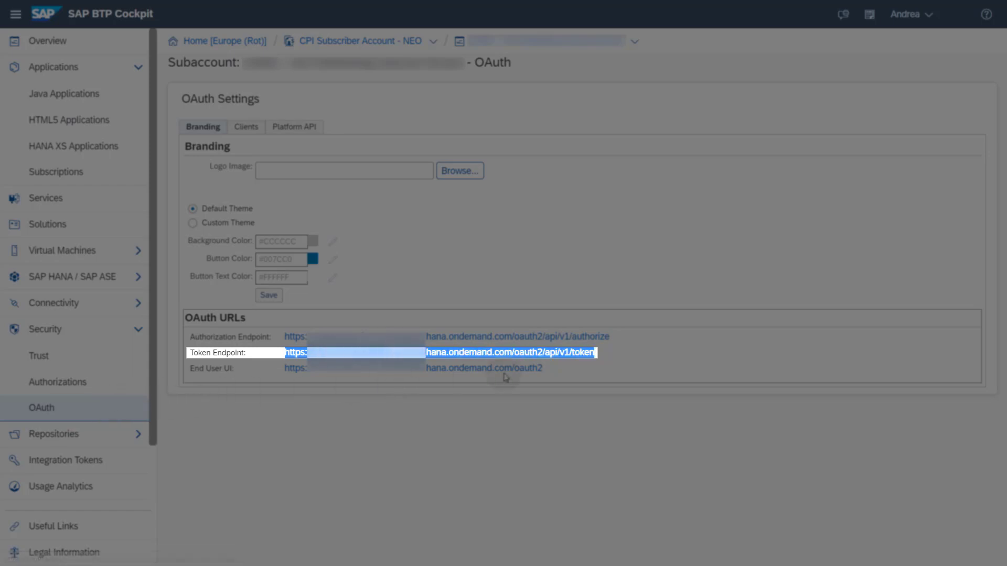
pyautogui.click(643, 363)
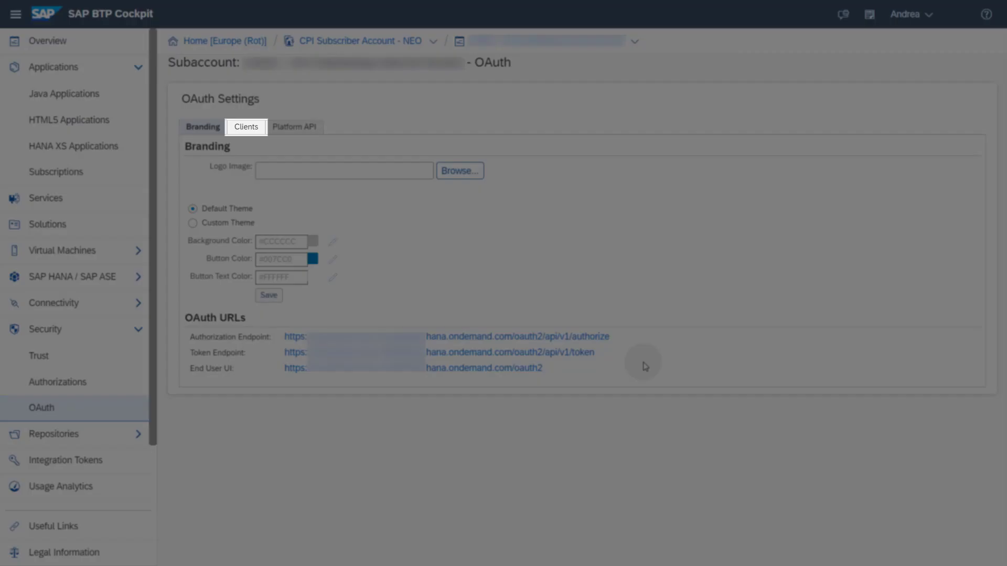
# Register a new OAuth client named CALM Video with the avrvlb subscription ending in tmn.
pyautogui.click(246, 128)
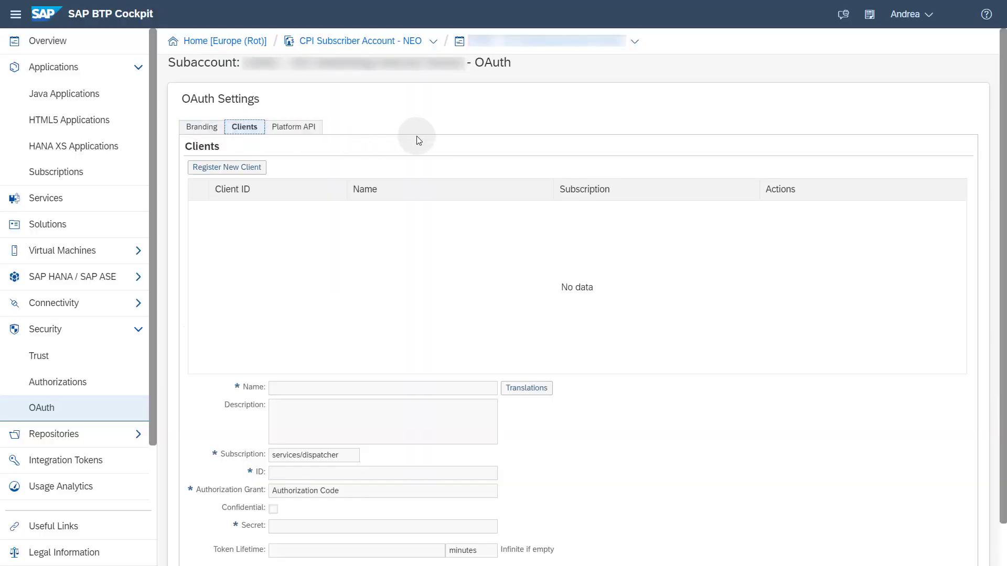
pyautogui.scroll(-1, 416, 136)
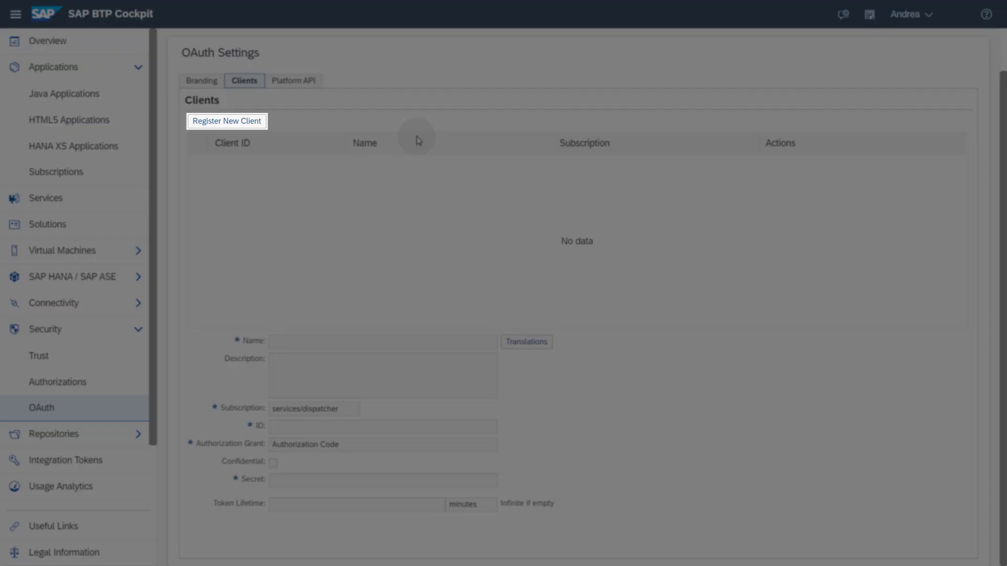
pyautogui.click(232, 121)
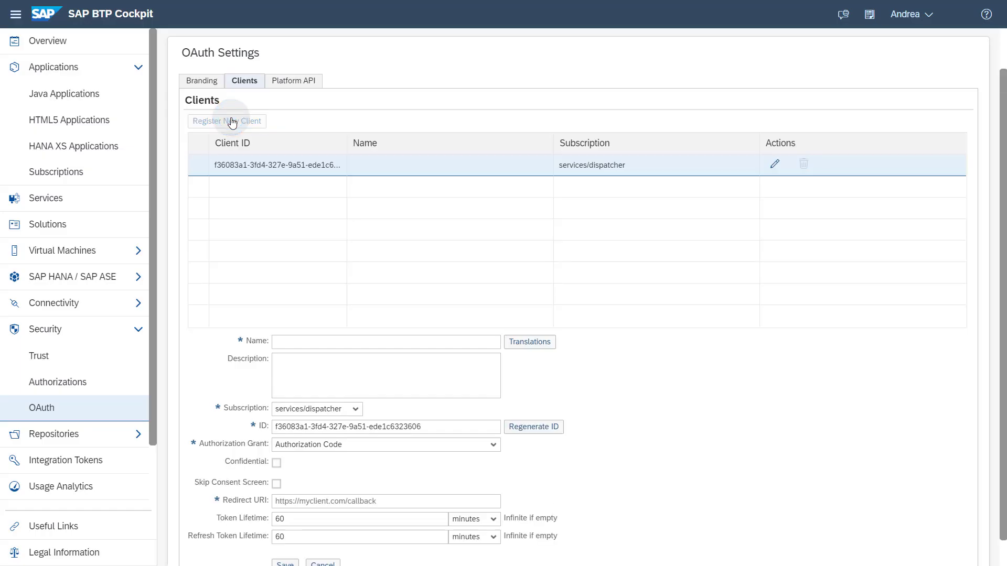
pyautogui.click(320, 338)
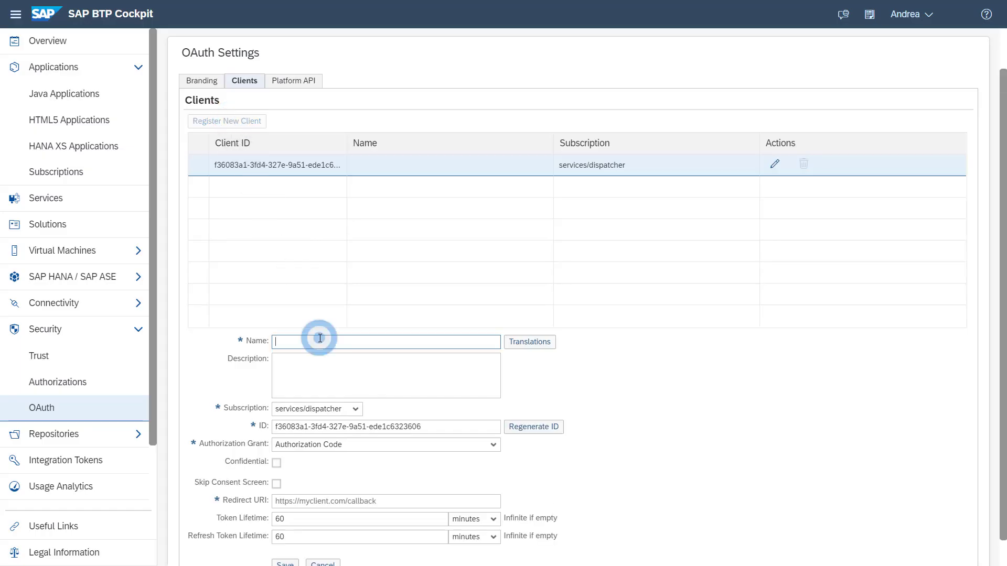
pyautogui.write('CALM Video')
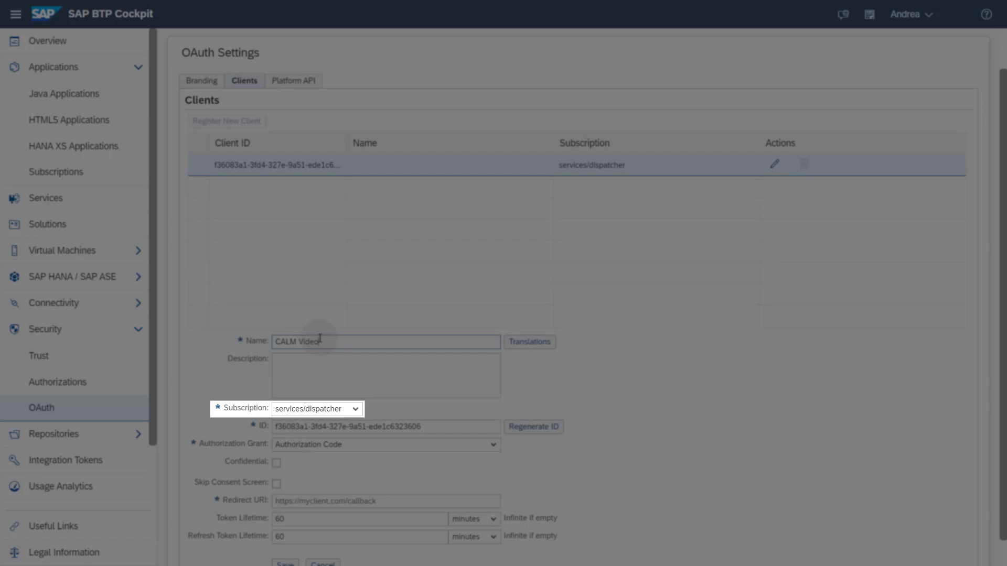
pyautogui.click(355, 409)
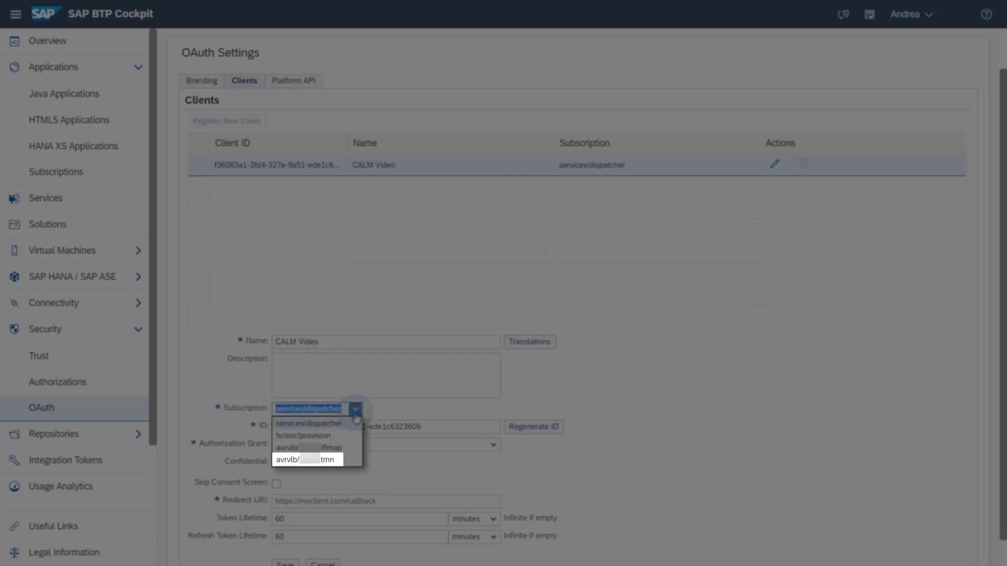
pyautogui.click(333, 459)
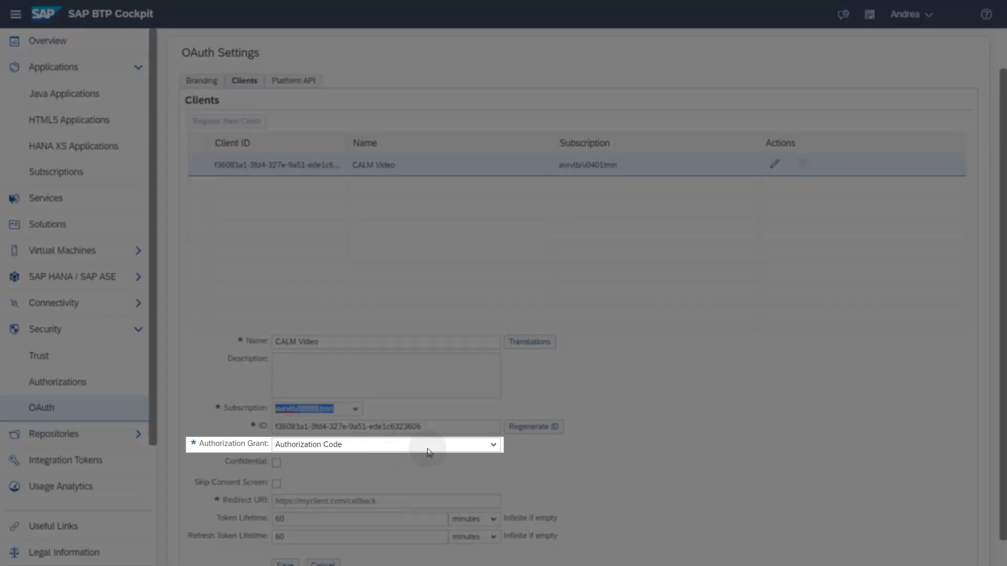
# Set the client's authorization grant to Client Credentials, paste the client secret and save the client.
pyautogui.click(493, 445)
pyautogui.click(476, 471)
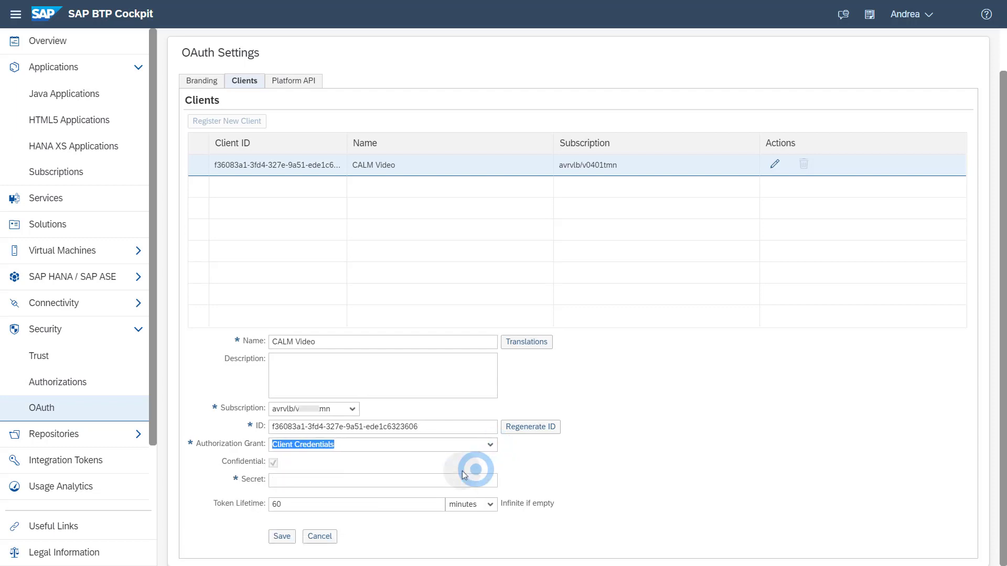
pyautogui.click(286, 479)
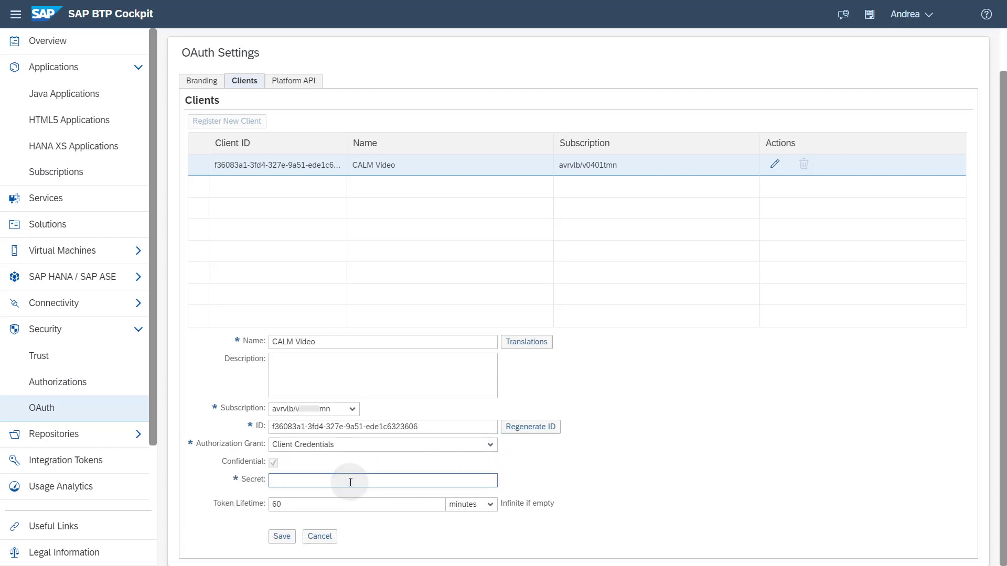
pyautogui.hotkey('ctrl', 'v')
pyautogui.click(285, 536)
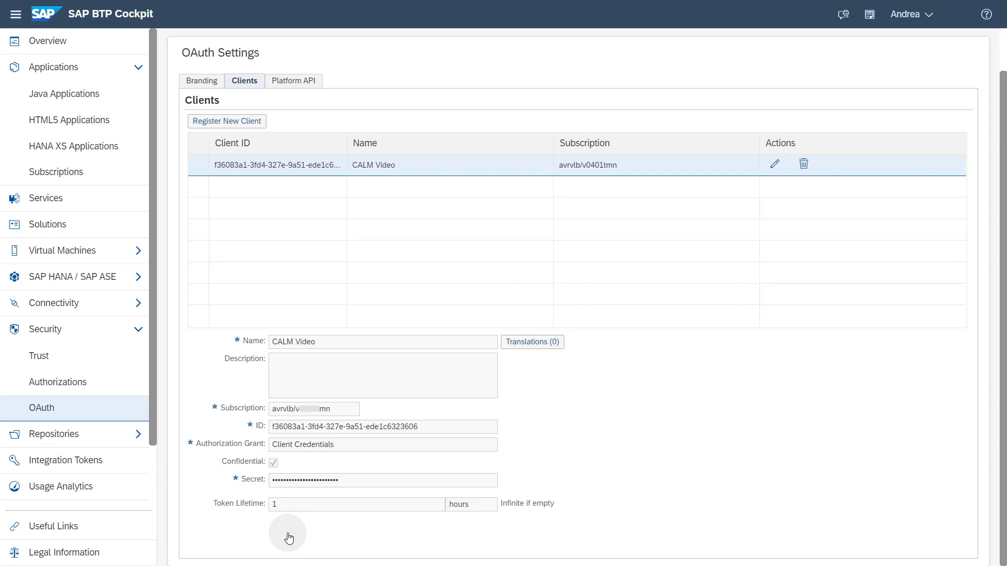
# Copy the ID of the CALM Video client.
pyautogui.moveTo(441, 426); pyautogui.dragTo(268, 426)
pyautogui.hotkey('ctrl', 'c')
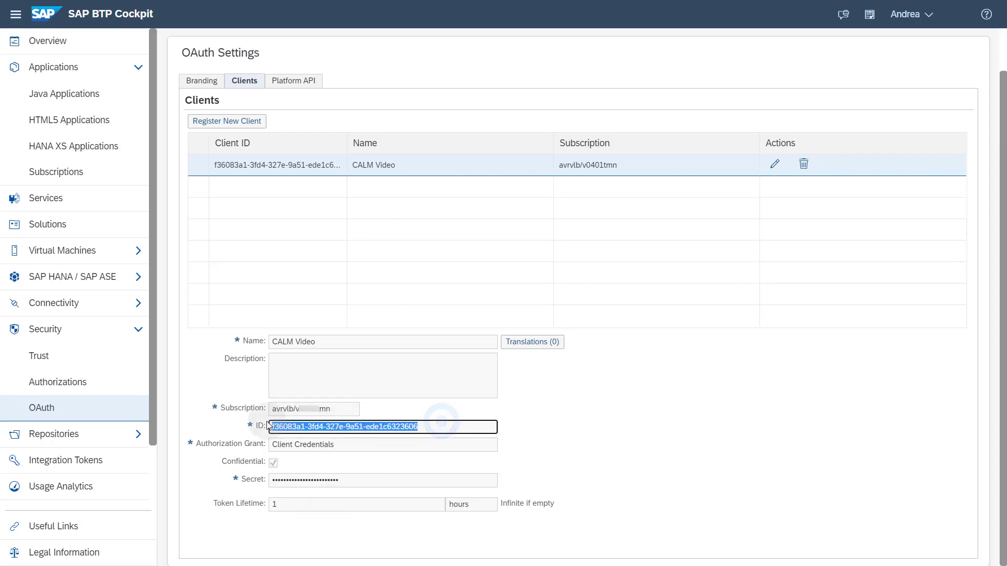
pyautogui.click(354, 409)
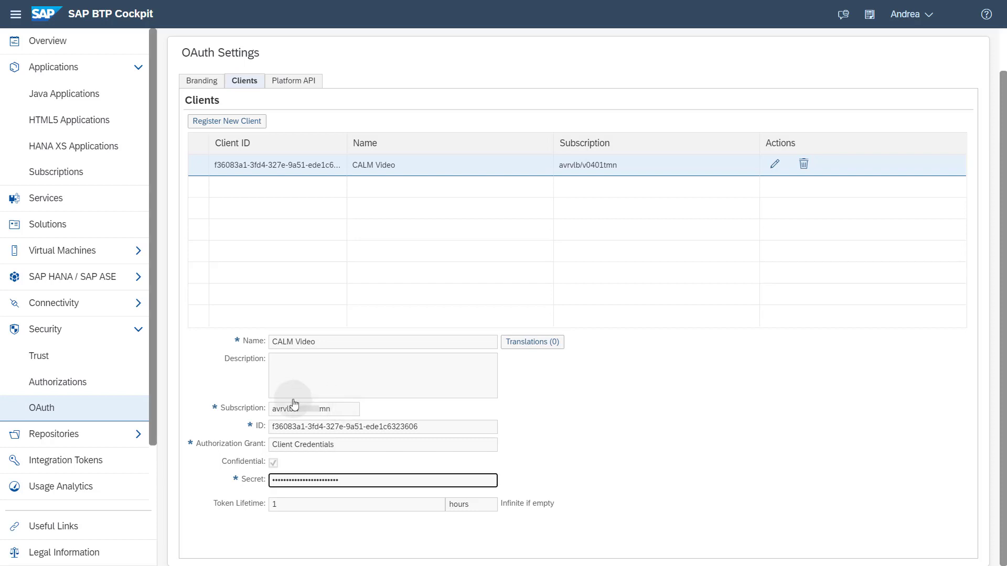
# In the subaccount's authorizations, show the assignments of the user named oauth_client_ followed by the copied client ID.
pyautogui.click(116, 382)
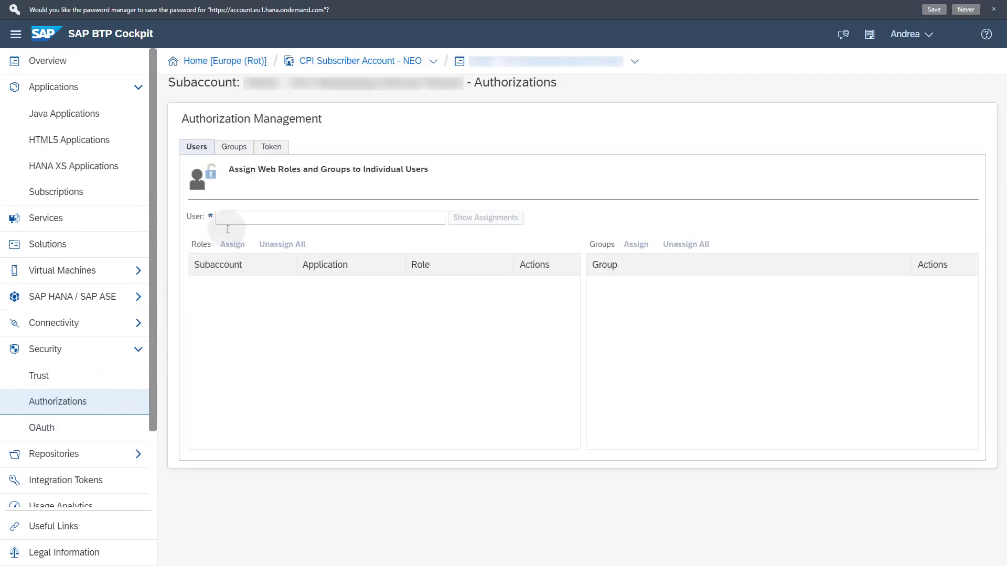
pyautogui.click(227, 229)
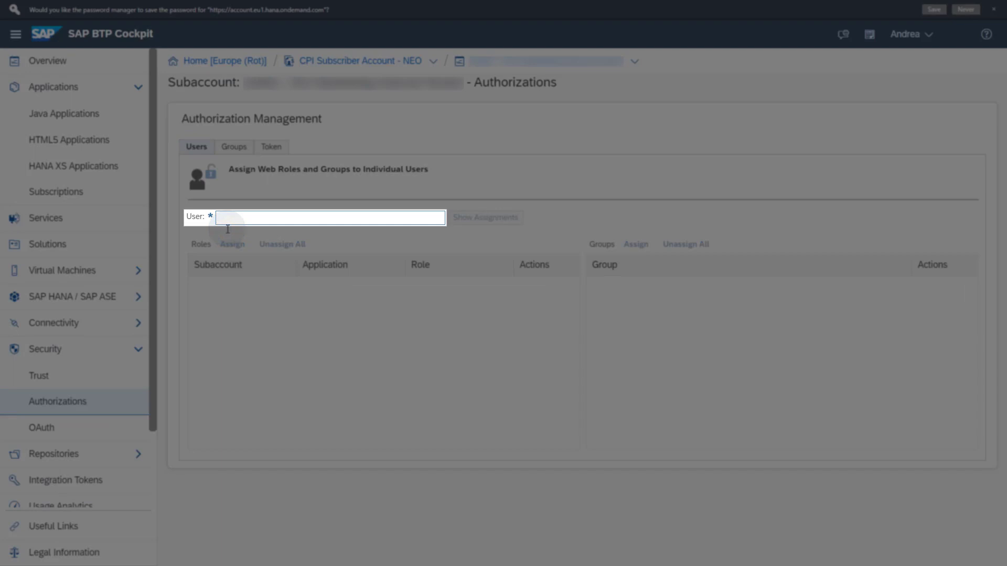
pyautogui.write('oauth_client_')
pyautogui.hotkey('ctrl', 'v')
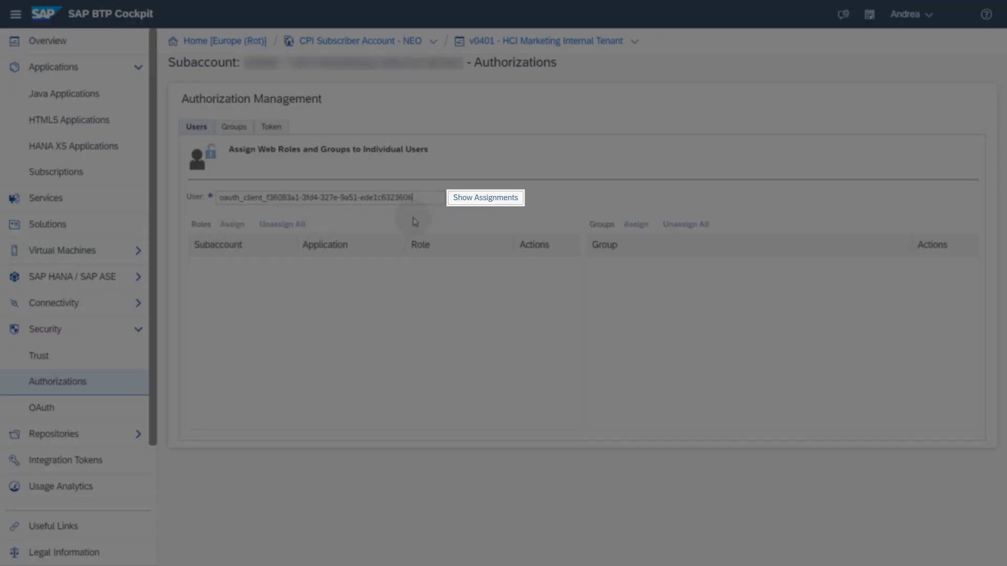
pyautogui.click(468, 203)
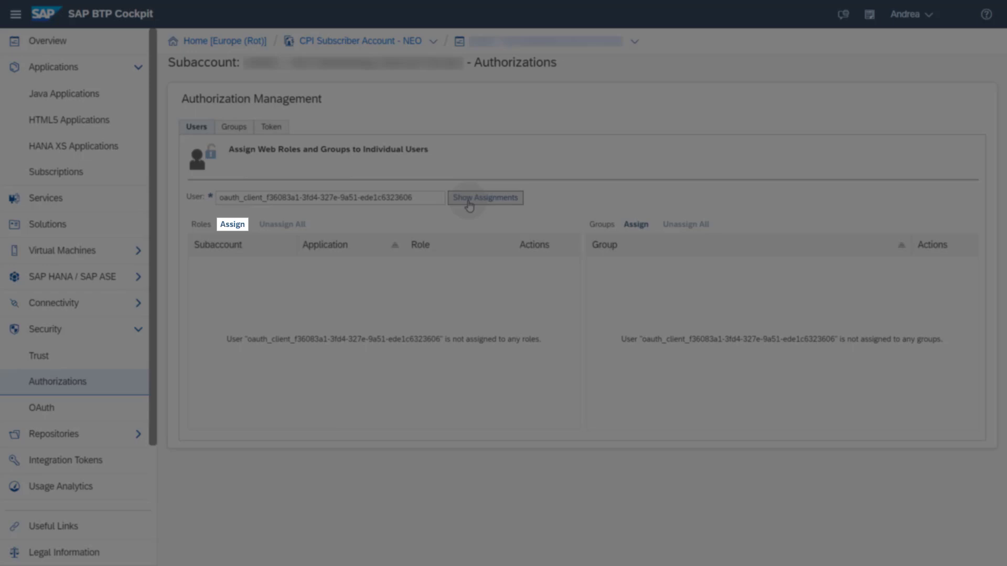
# Assign the user the role IntegrationOperationServer.read for subaccount avrvlb and the tmn application.
pyautogui.click(233, 225)
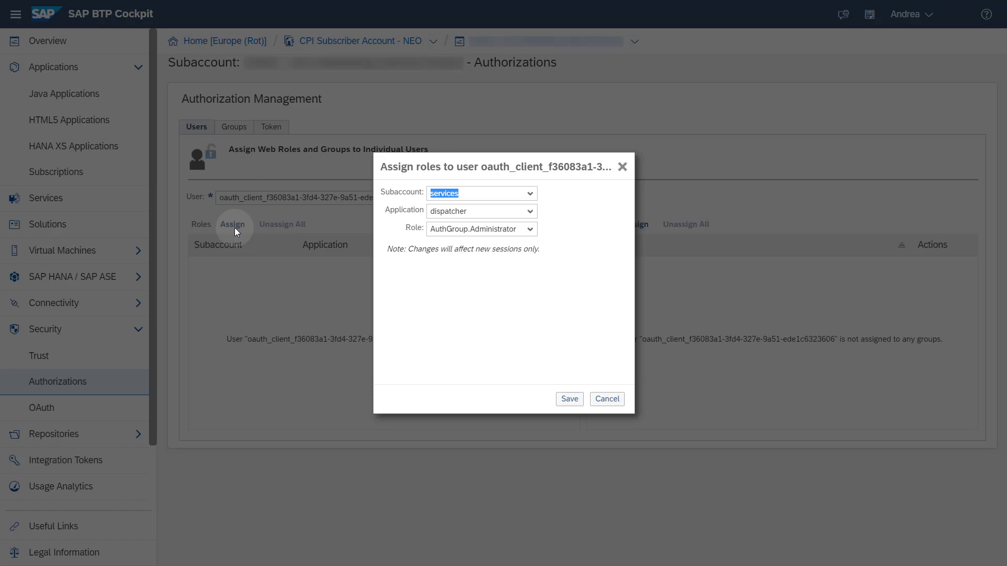
pyautogui.click(528, 195)
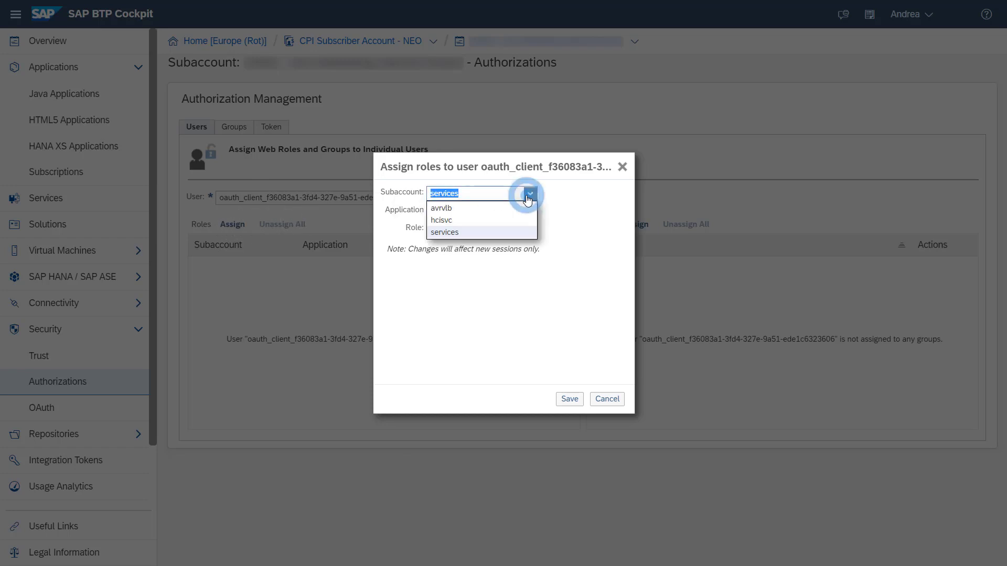
pyautogui.click(458, 208)
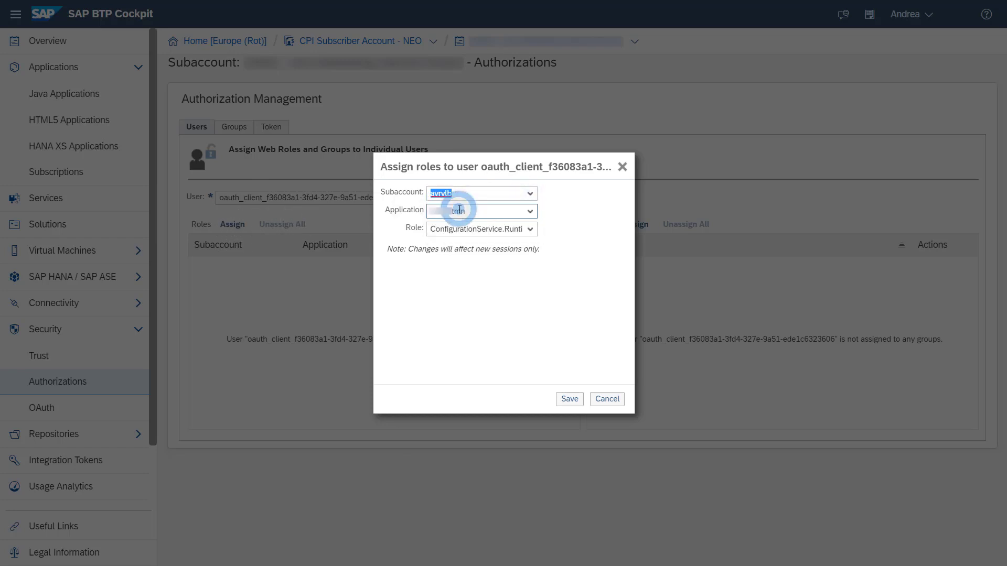
pyautogui.click(529, 211)
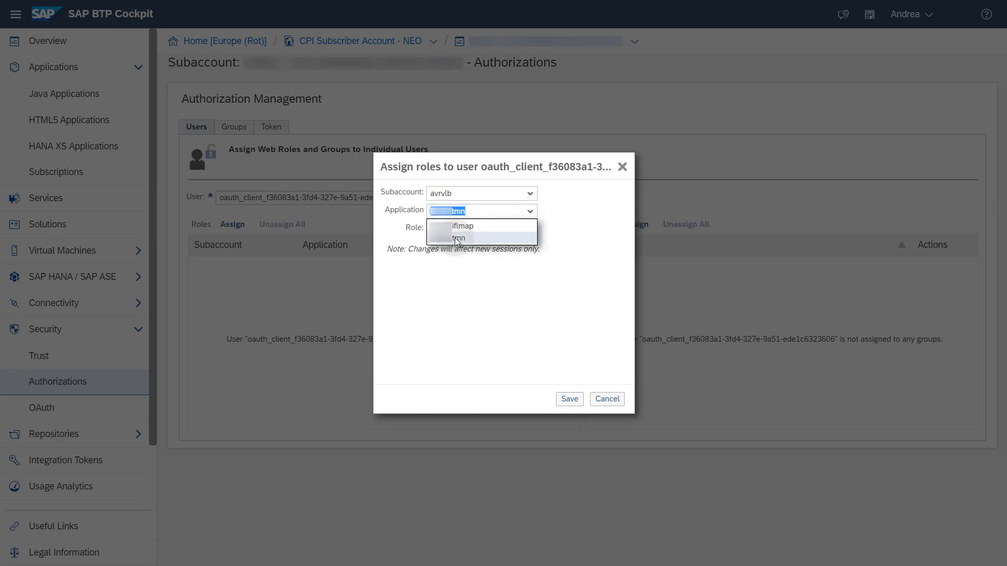
pyautogui.click(457, 239)
pyautogui.click(561, 238)
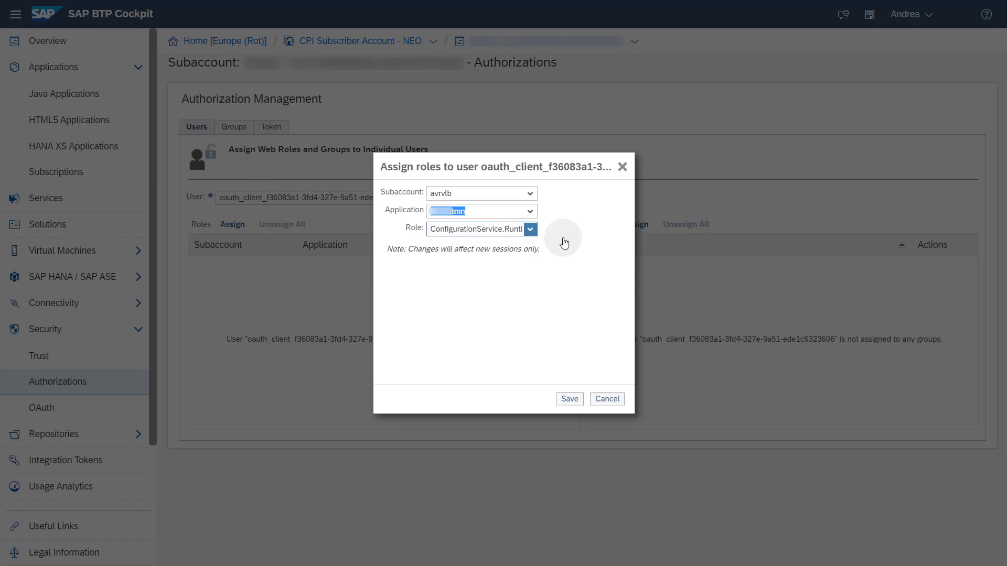
pyautogui.click(531, 231)
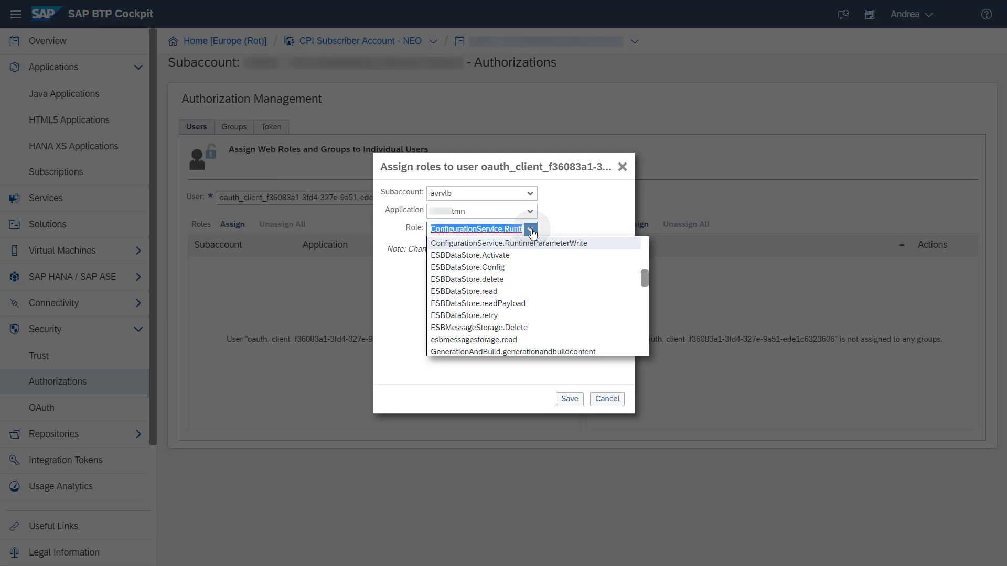
pyautogui.scroll(-5, 548, 311)
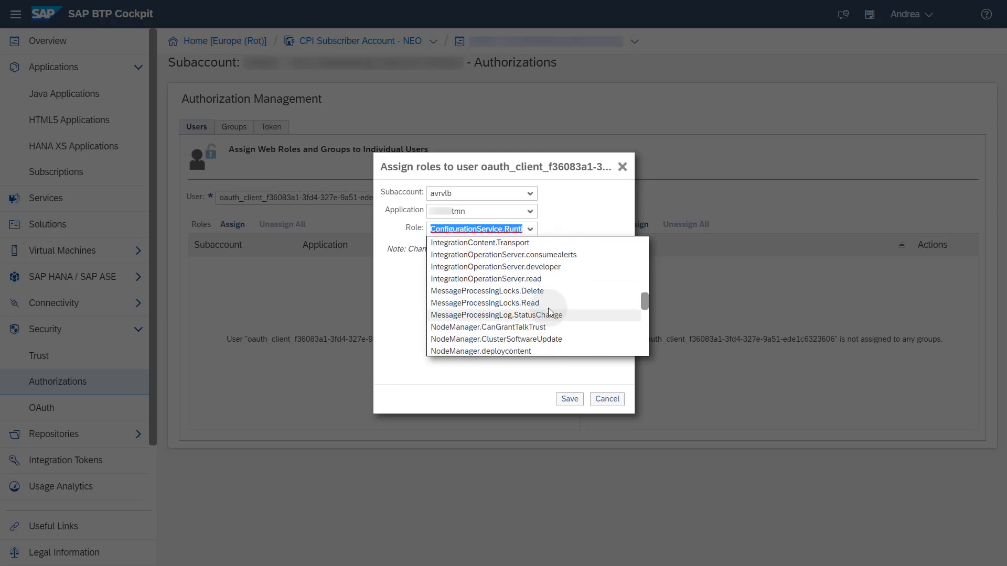
pyautogui.click(540, 279)
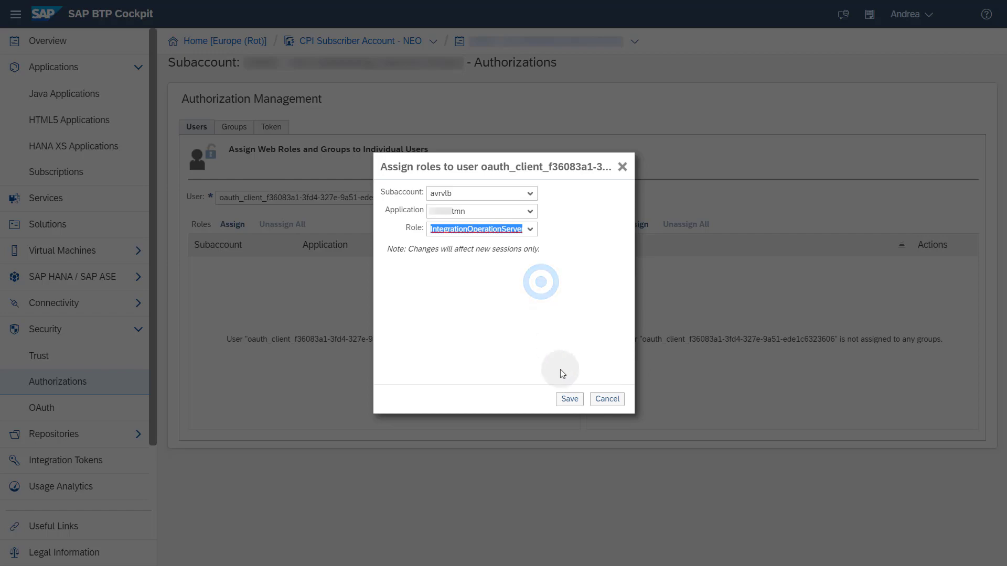
pyautogui.click(569, 400)
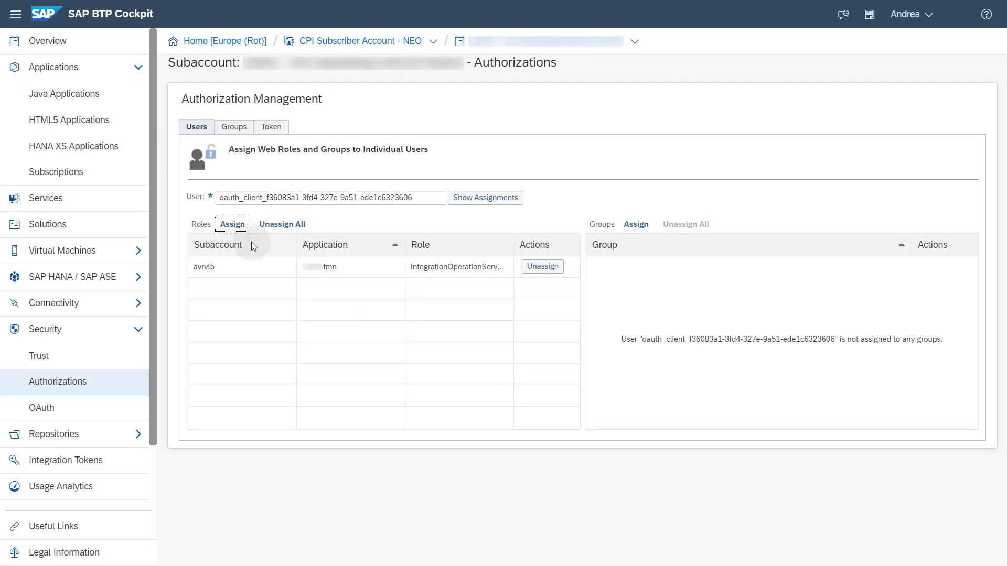
# Assign the user the role NodeManager.read for subaccount avrvlb and the tmn application.
pyautogui.click(232, 224)
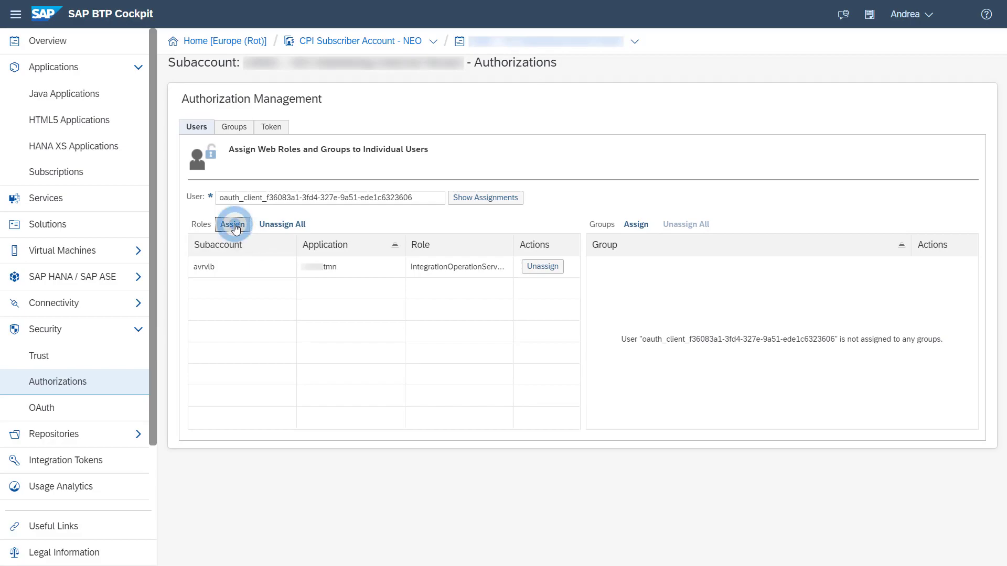
pyautogui.click(530, 194)
pyautogui.click(520, 204)
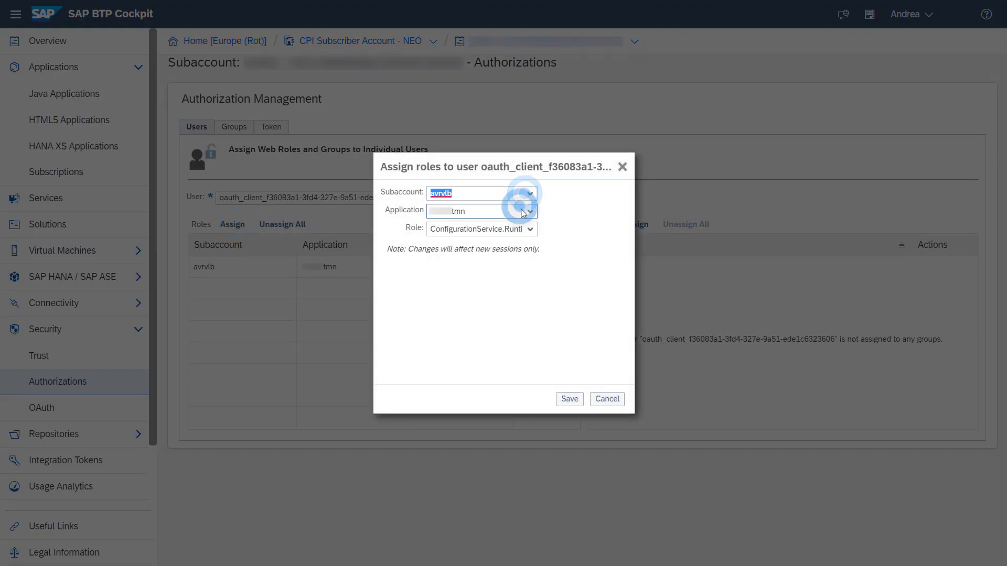
pyautogui.click(531, 229)
pyautogui.scroll(-10, 498, 288)
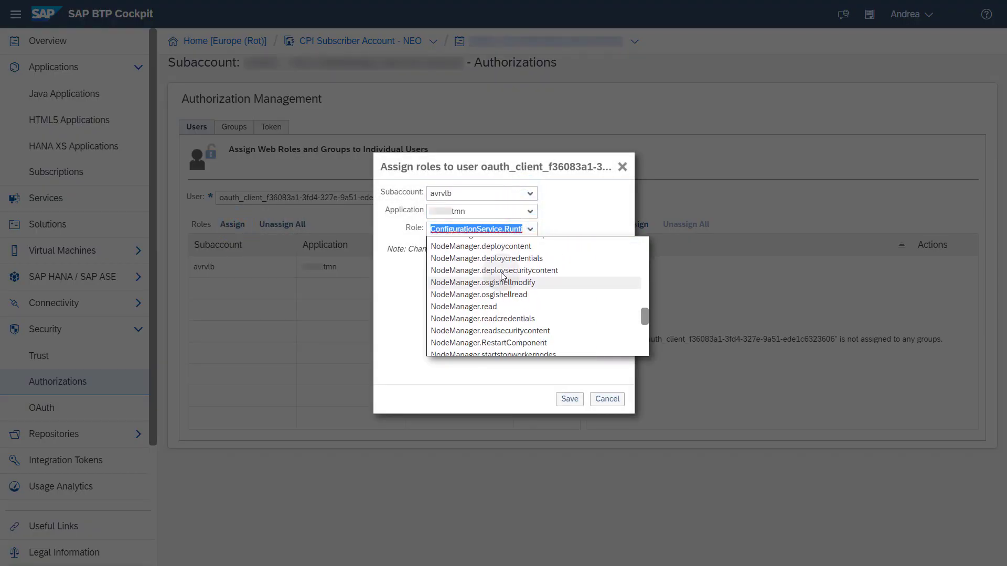
pyautogui.click(495, 306)
pyautogui.click(570, 399)
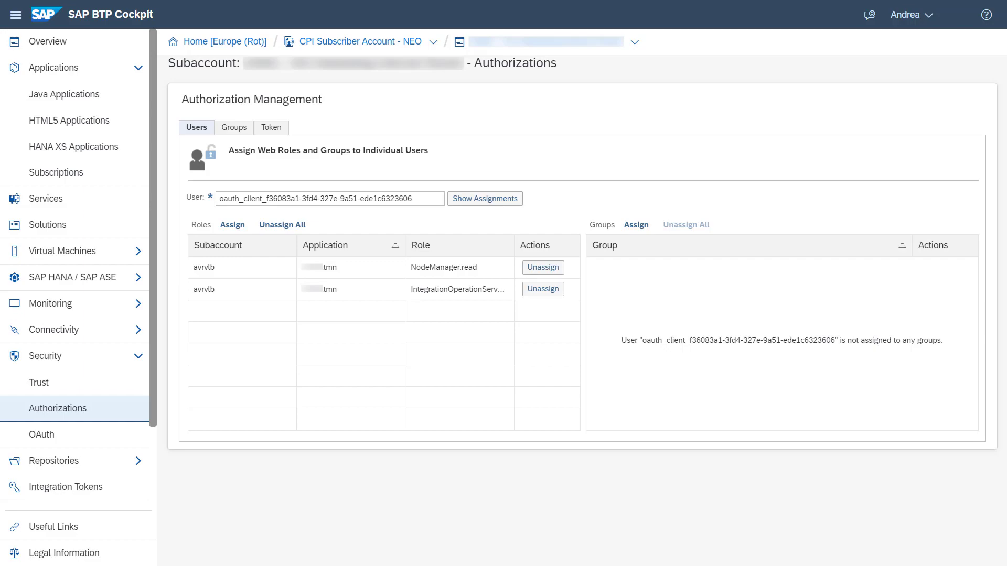
# Assign the user the HealthCheckMonitoringData role for subaccount avrvlb and the tmn application.
pyautogui.click(225, 225)
pyautogui.click(455, 201)
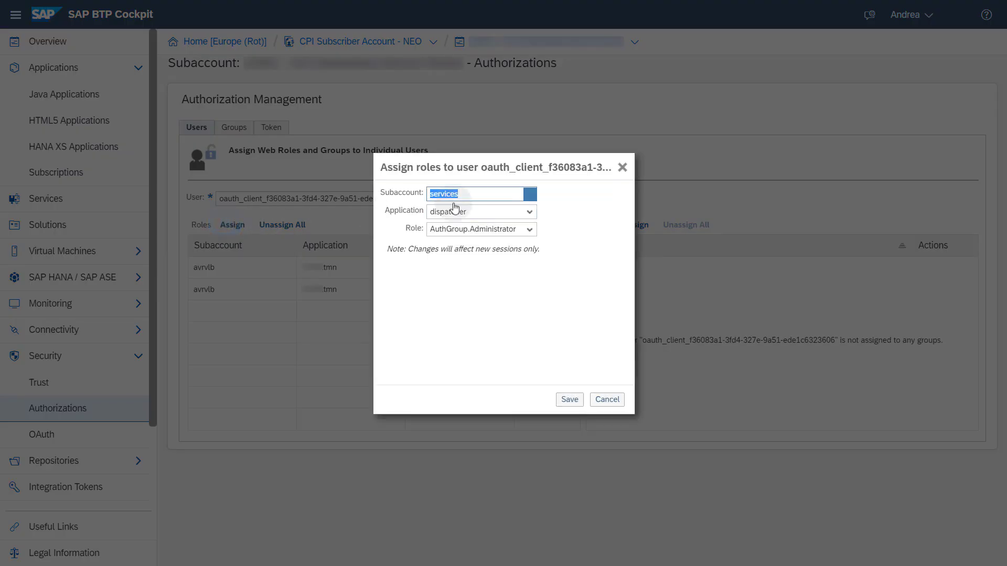
pyautogui.click(529, 195)
pyautogui.click(519, 204)
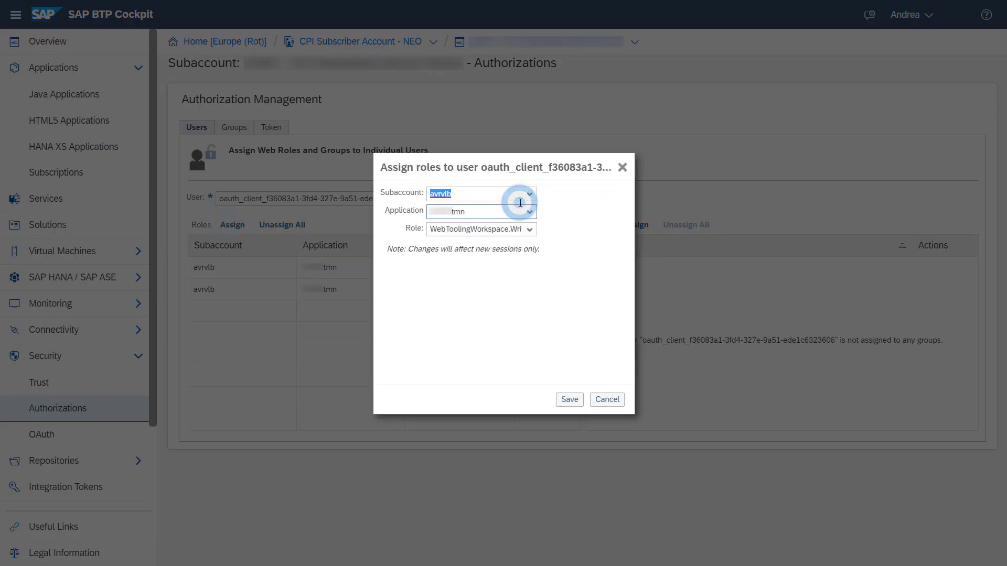
pyautogui.click(530, 229)
pyautogui.click(646, 336)
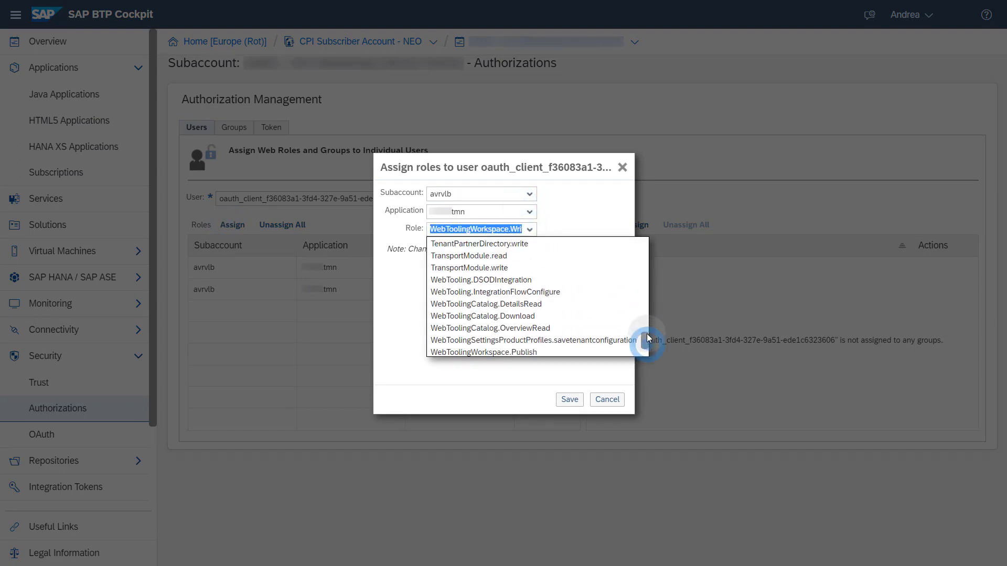
pyautogui.moveTo(647, 336); pyautogui.dragTo(650, 288)
pyautogui.click(545, 298)
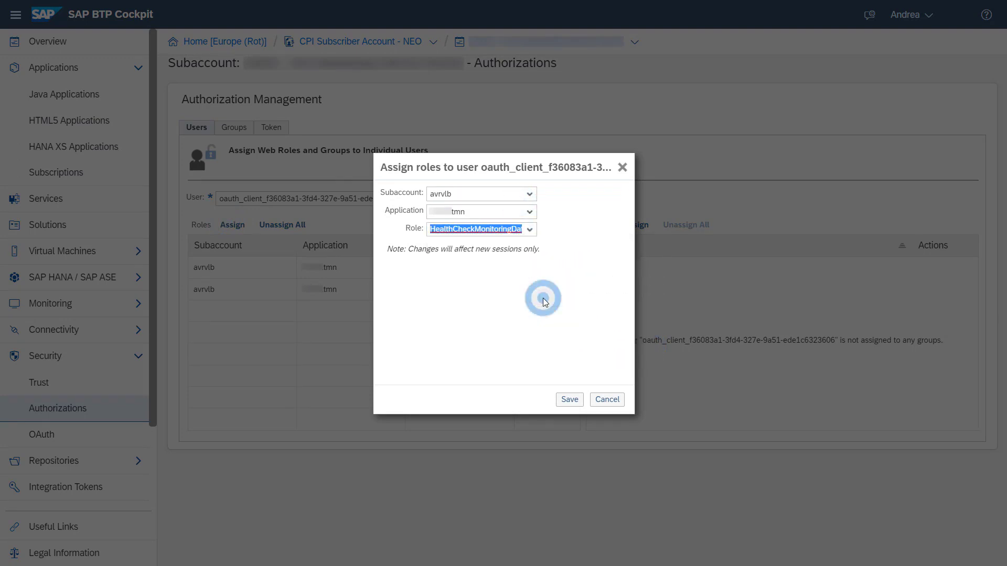
pyautogui.click(569, 400)
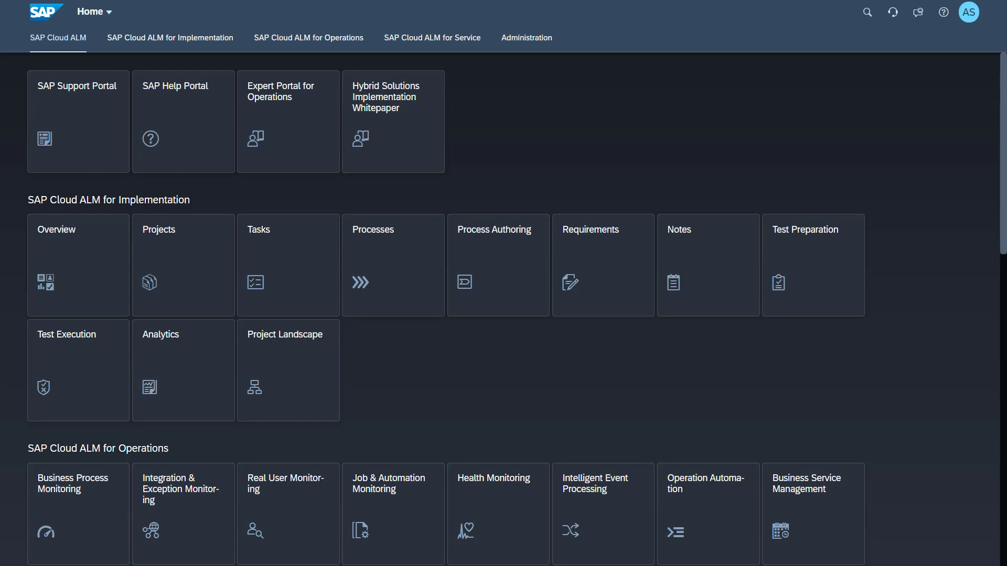
# Switch to SAP Cloud ALM and open the CPI_Neo_Video cloud service in Landscape Management.
pyautogui.click(526, 39)
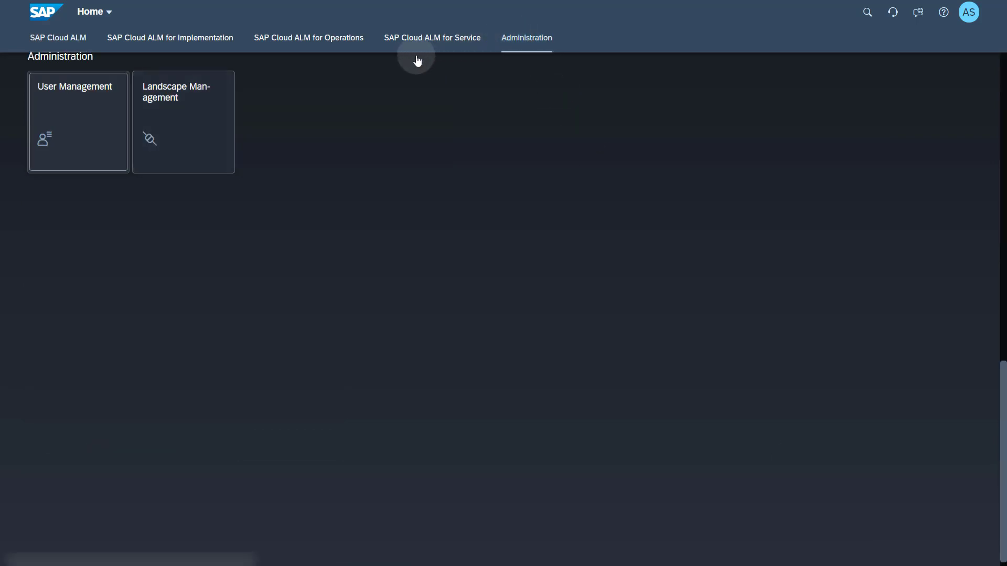
pyautogui.click(187, 100)
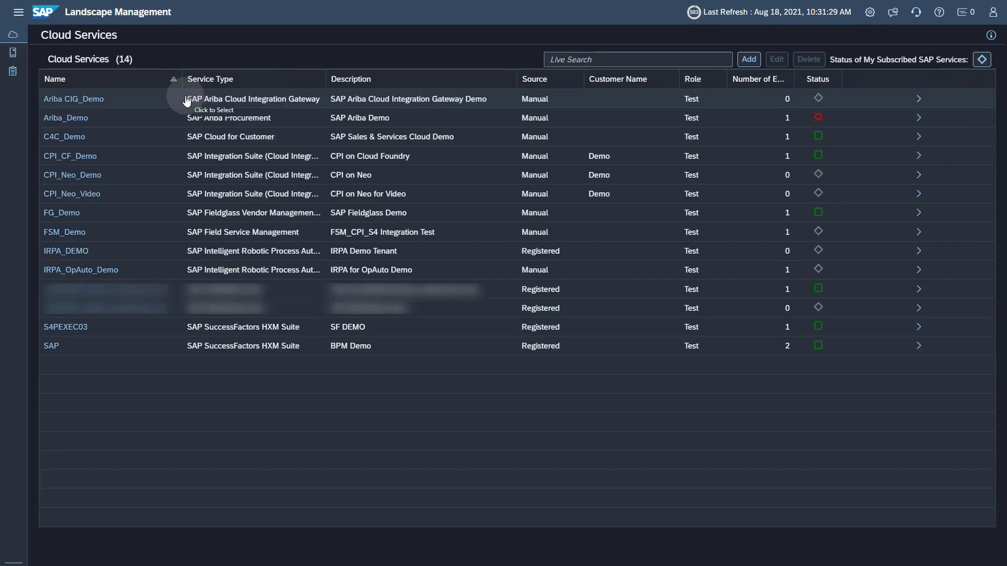
pyautogui.click(241, 193)
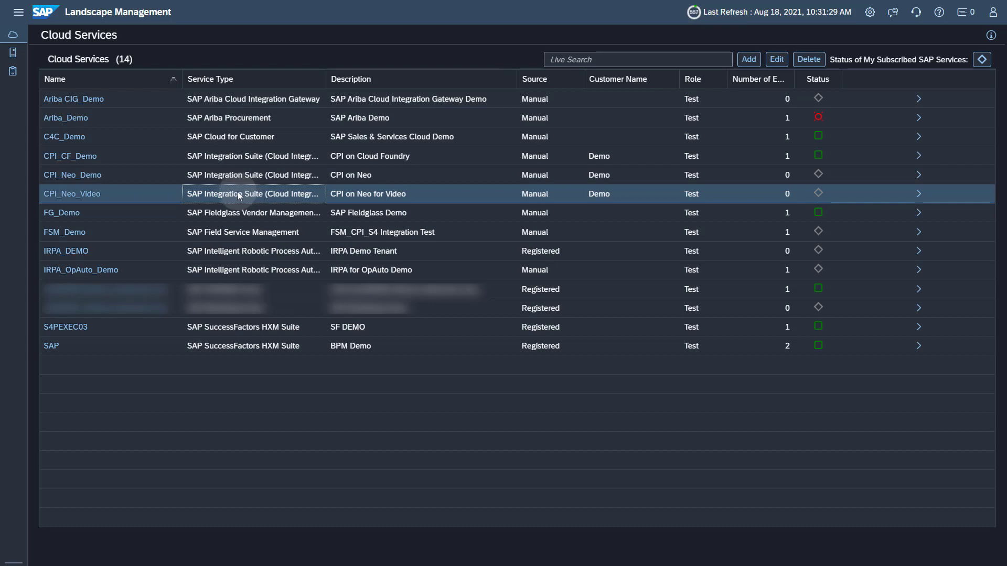
pyautogui.click(99, 197)
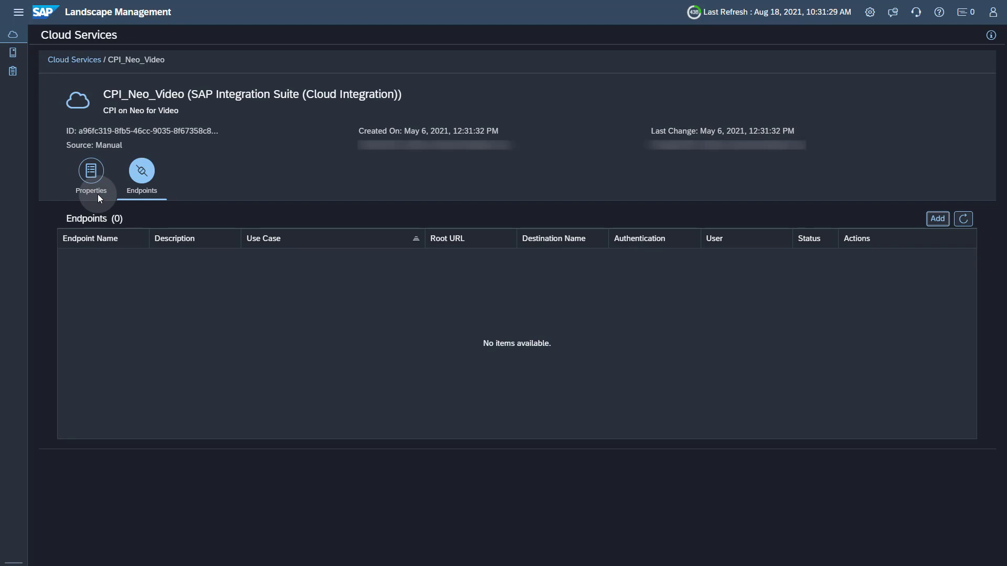
# Start adding an endpoint to the CPI_Neo_Video service and reuse its endpoint name, CPI_Neo_Video_01, as the description.
pyautogui.click(932, 220)
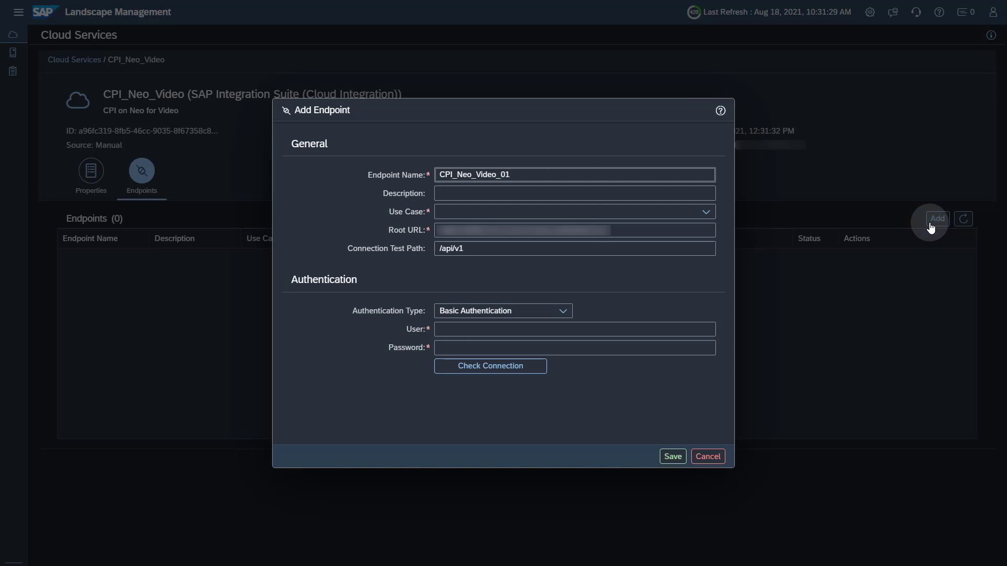
pyautogui.moveTo(528, 199); pyautogui.dragTo(451, 195)
pyautogui.hotkey('ctrl', 'a')
pyautogui.hotkey('ctrl', 'c')
pyautogui.click(451, 194)
pyautogui.hotkey('ctrl', 'v')
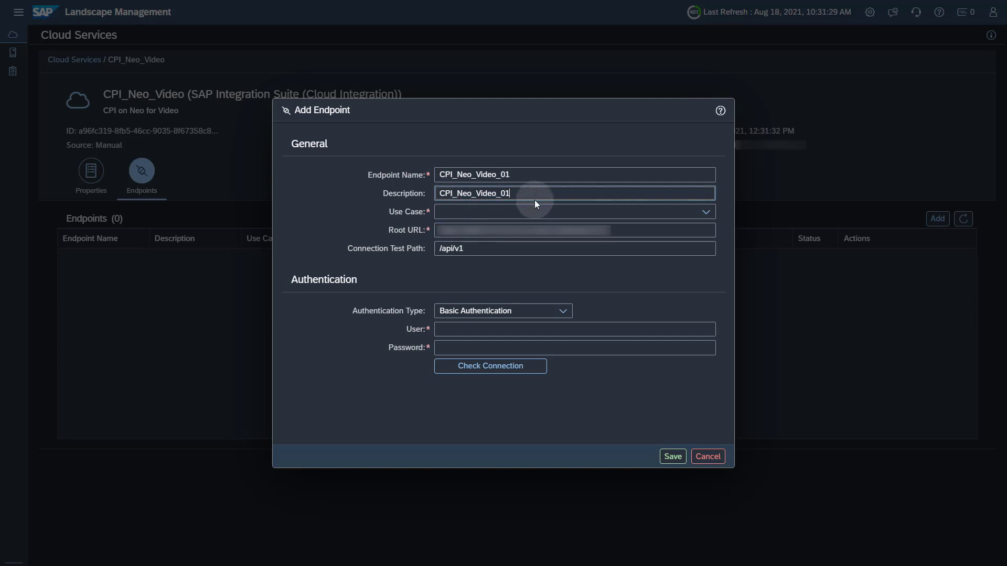
# Select Exception Monitoring and Integration Monitoring as the use cases of the endpoint.
pyautogui.click(706, 213)
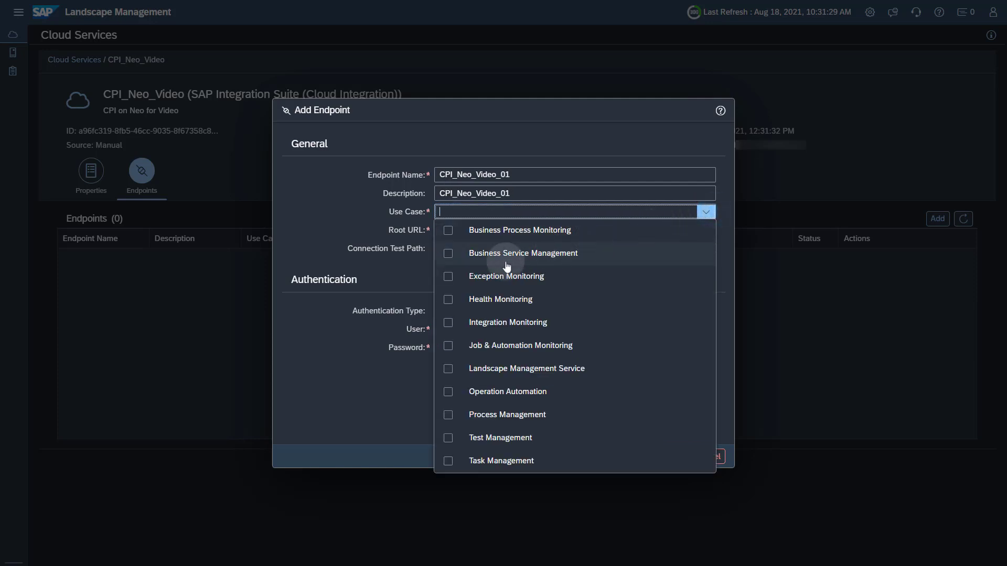
pyautogui.click(449, 276)
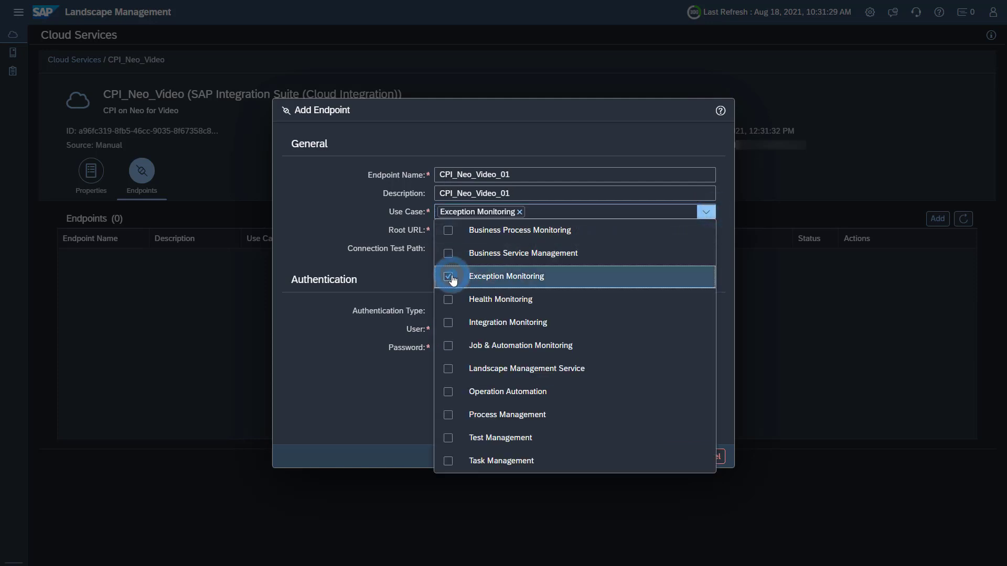
pyautogui.click(449, 324)
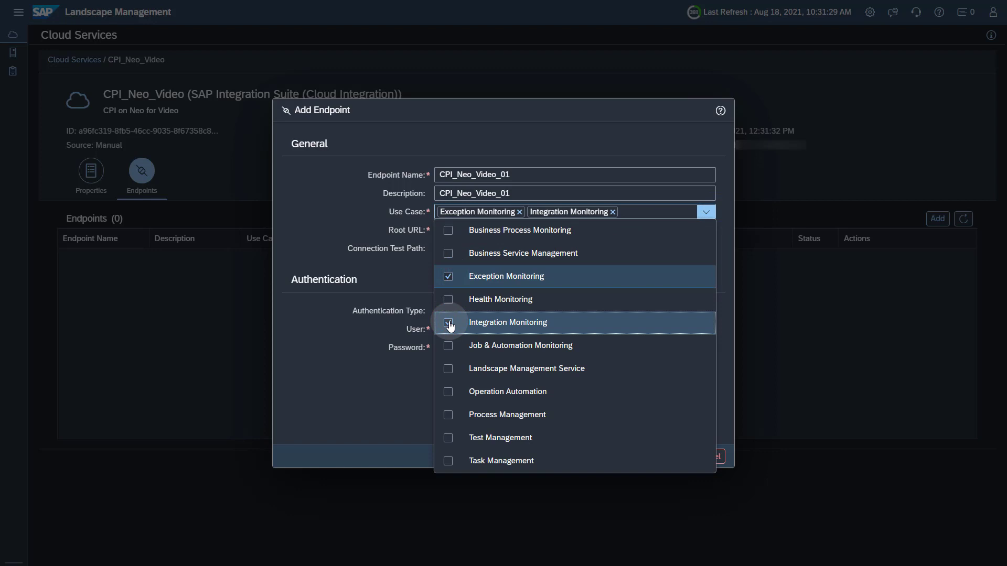
pyautogui.click(708, 213)
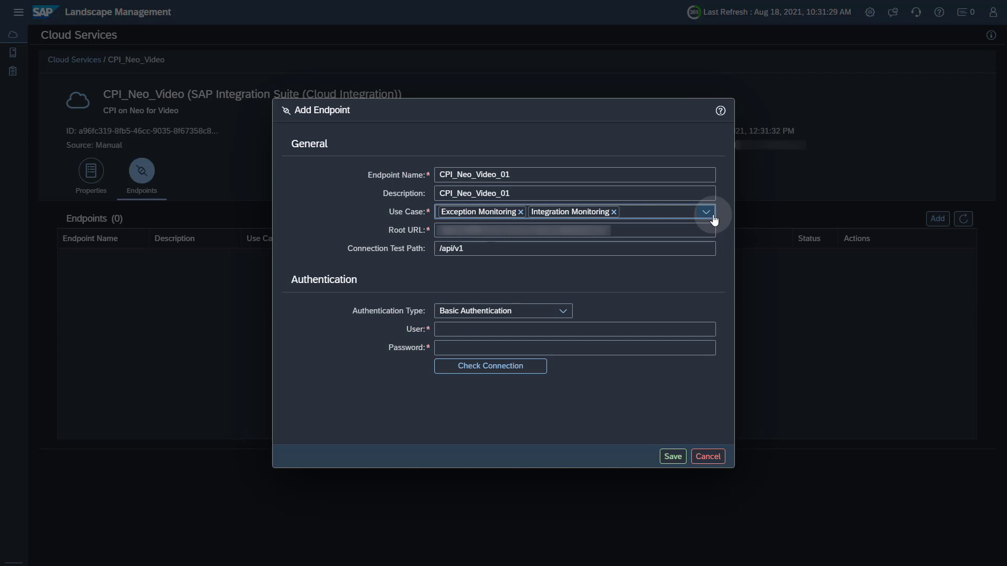
# Set the authentication type to OAuth2ClientCredentials and paste the client ID and client secret of the registered OAuth client.
pyautogui.click(562, 311)
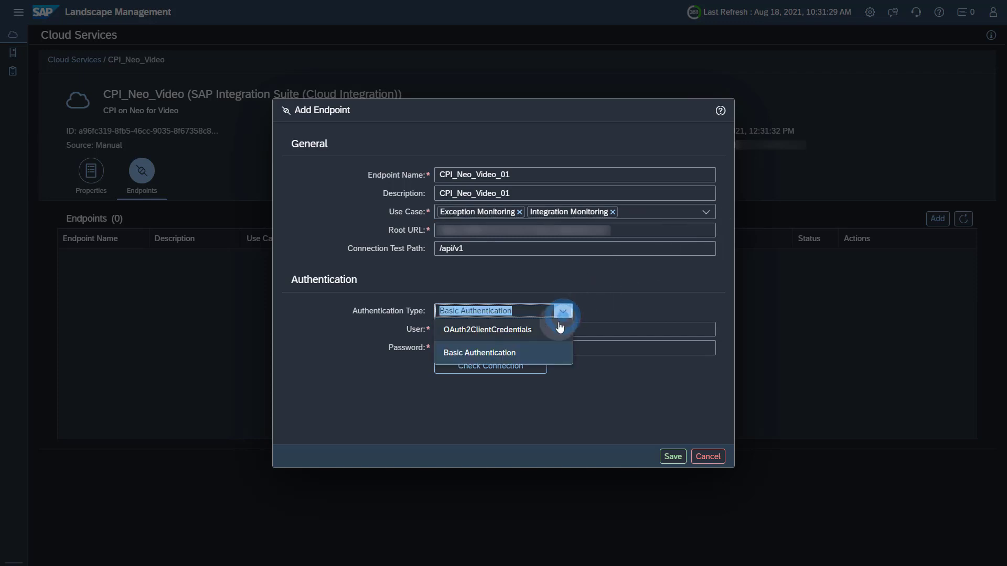
pyautogui.click(552, 331)
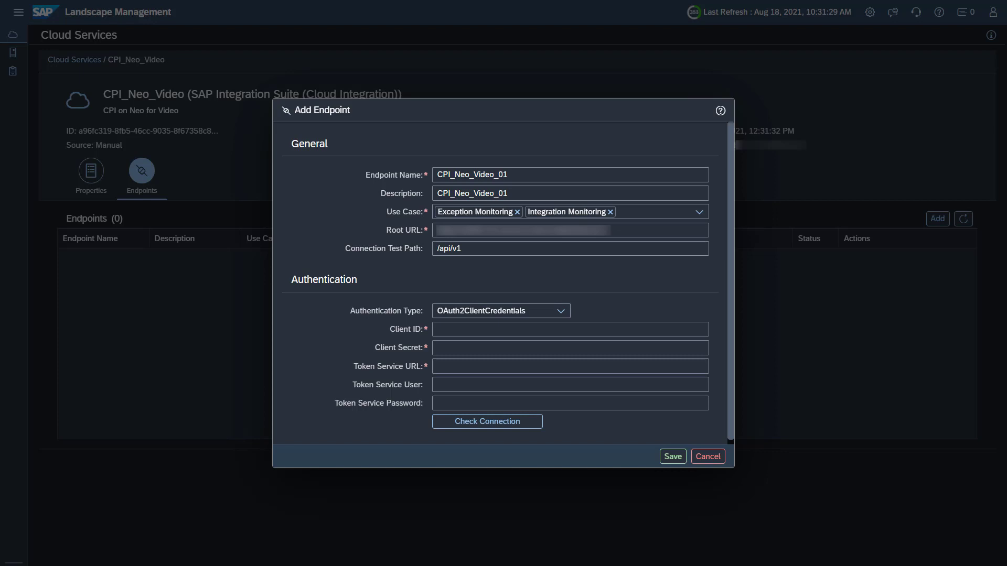
pyautogui.click(450, 329)
pyautogui.hotkey('ctrl', 'v')
pyautogui.click(496, 348)
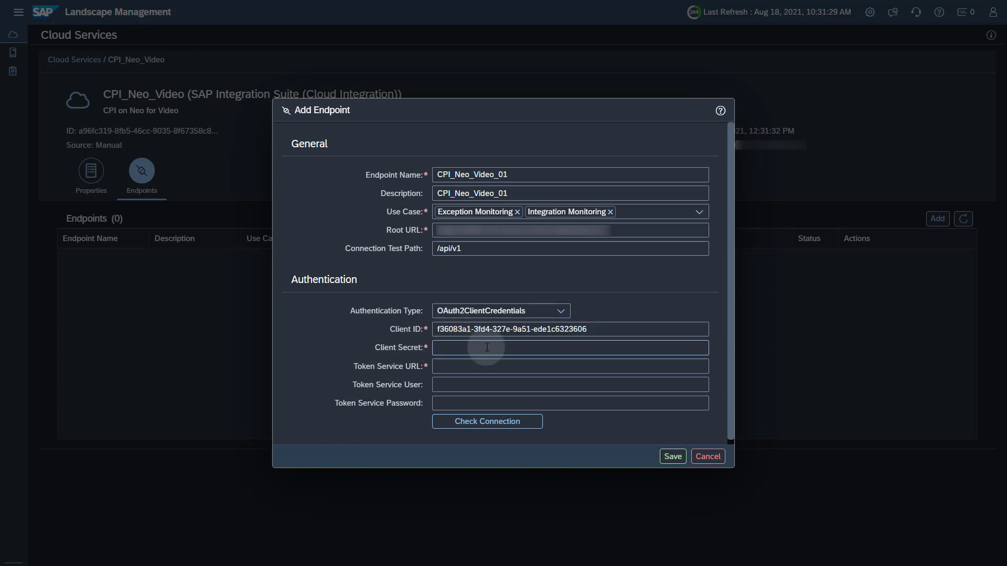
pyautogui.hotkey('ctrl', 'v')
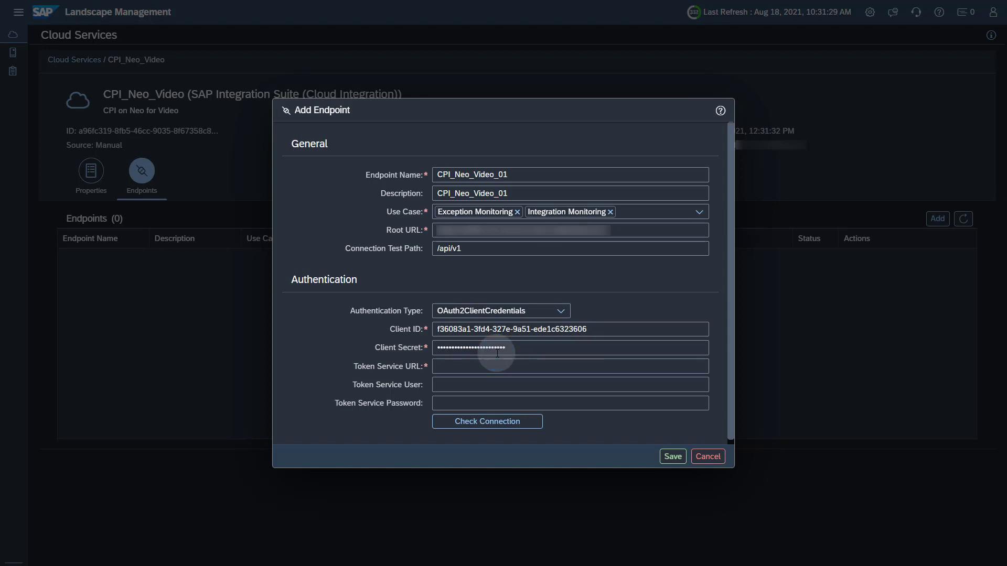
# Paste the token service URL, and fill in the token service user and password with the client ID and client secret.
pyautogui.click(461, 367)
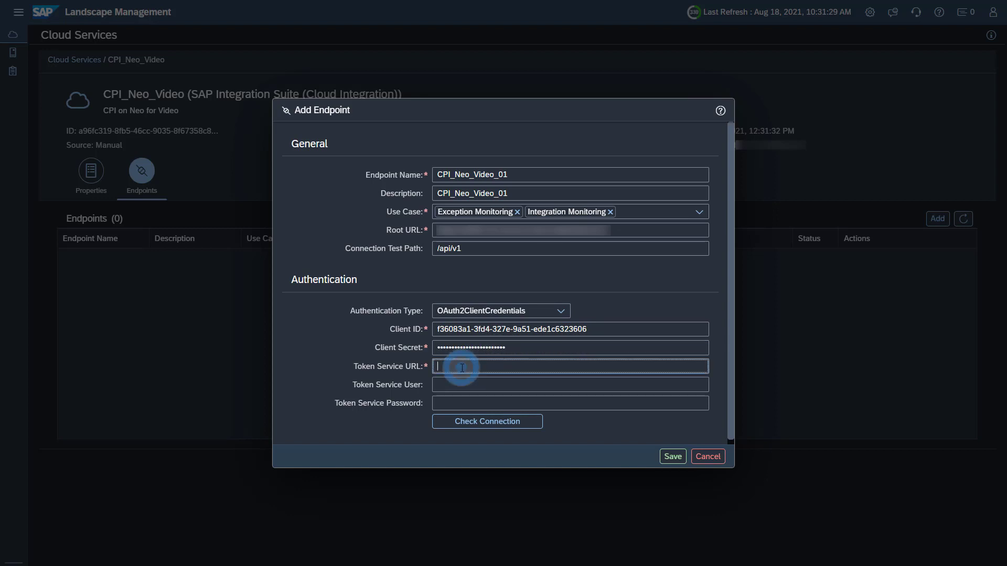
pyautogui.hotkey('ctrl', 'v')
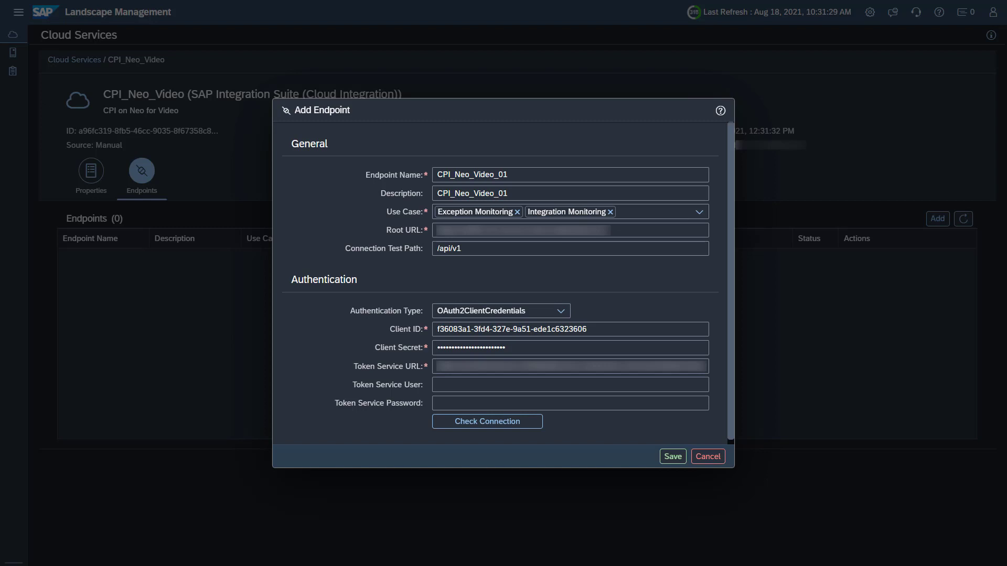
pyautogui.click(477, 383)
pyautogui.hotkey('ctrl', 'v')
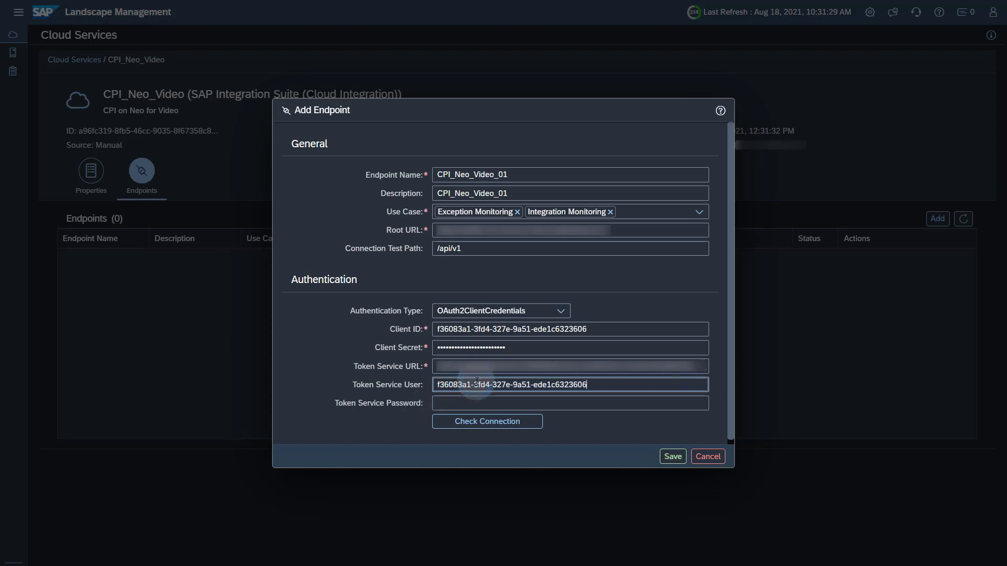
pyautogui.click(457, 402)
pyautogui.hotkey('ctrl', 'v')
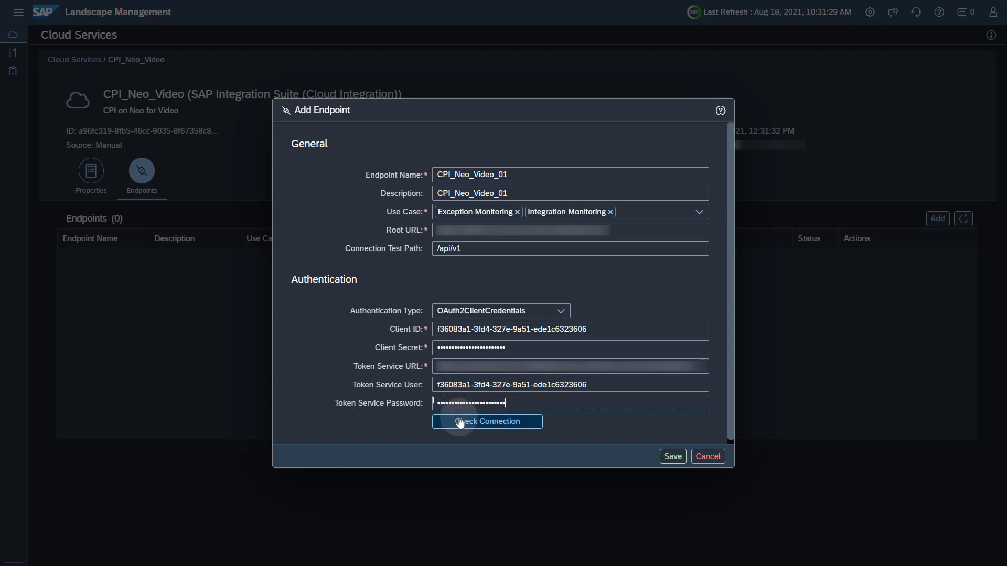
# Check the connection of the CPI_Neo_Video_01 endpoint and save the endpoint.
pyautogui.click(460, 423)
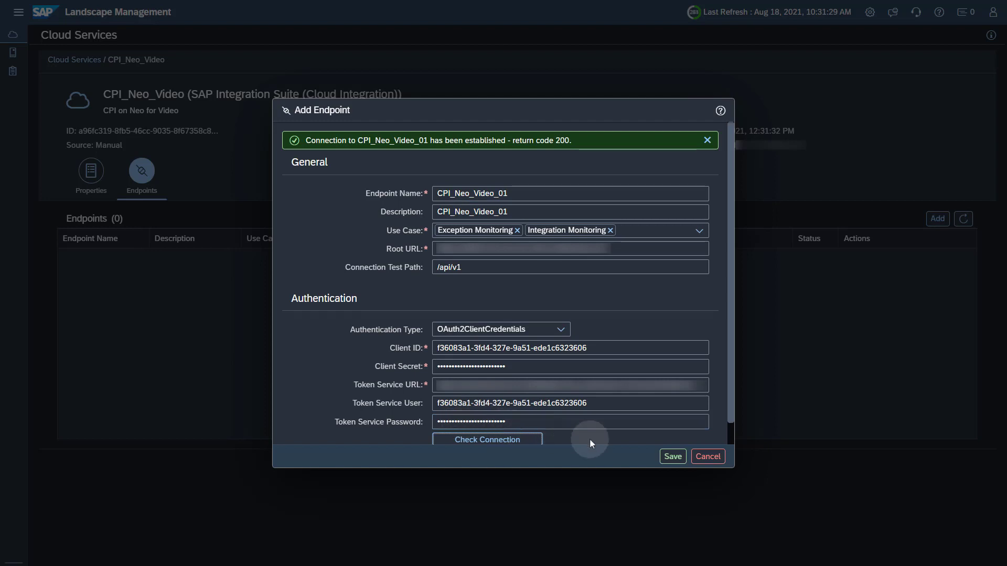
pyautogui.click(667, 456)
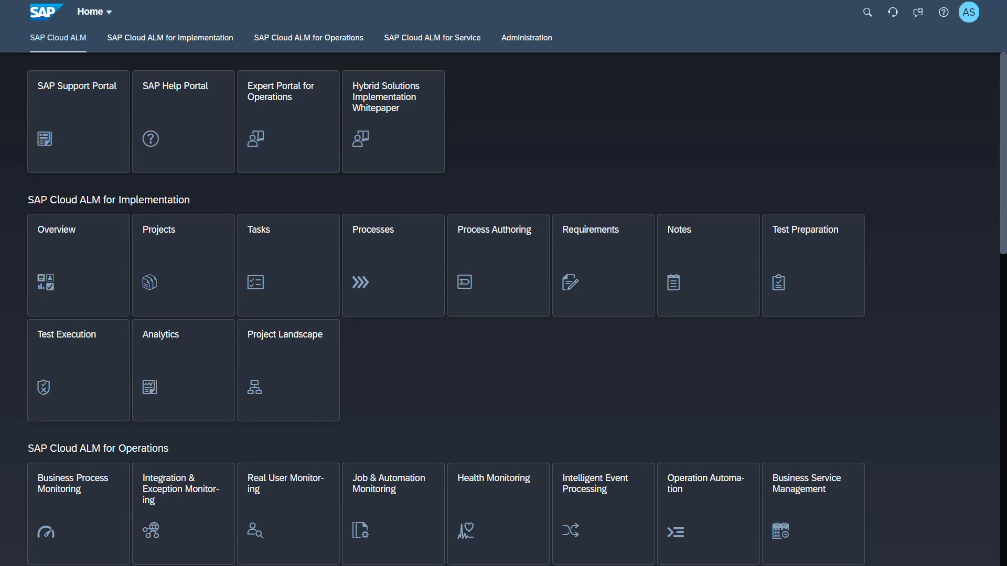
# Open Integration & Exception Monitoring from the SAP Cloud ALM home page and add the CPI_Neo_Video service to the scope.
pyautogui.click(311, 38)
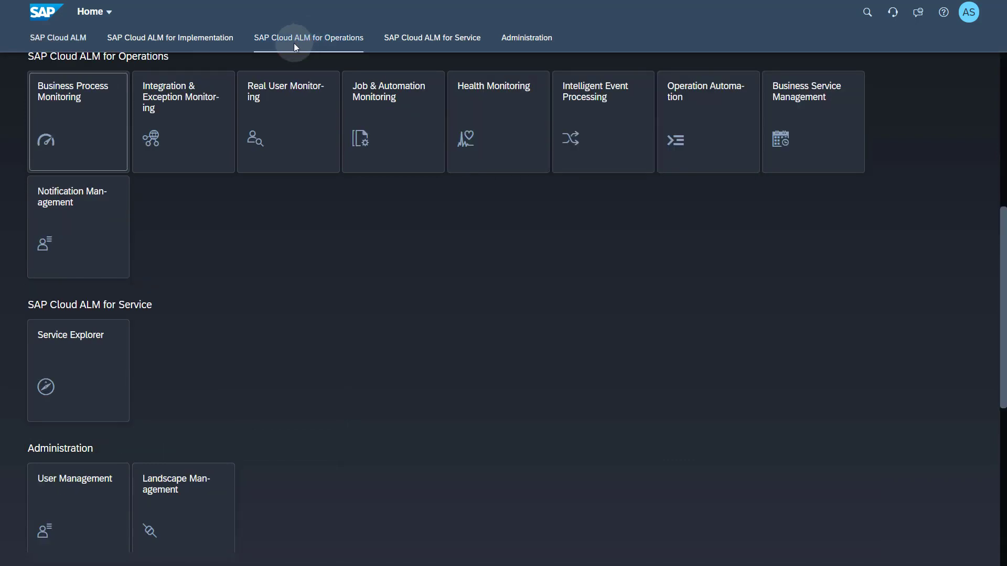
pyautogui.click(193, 87)
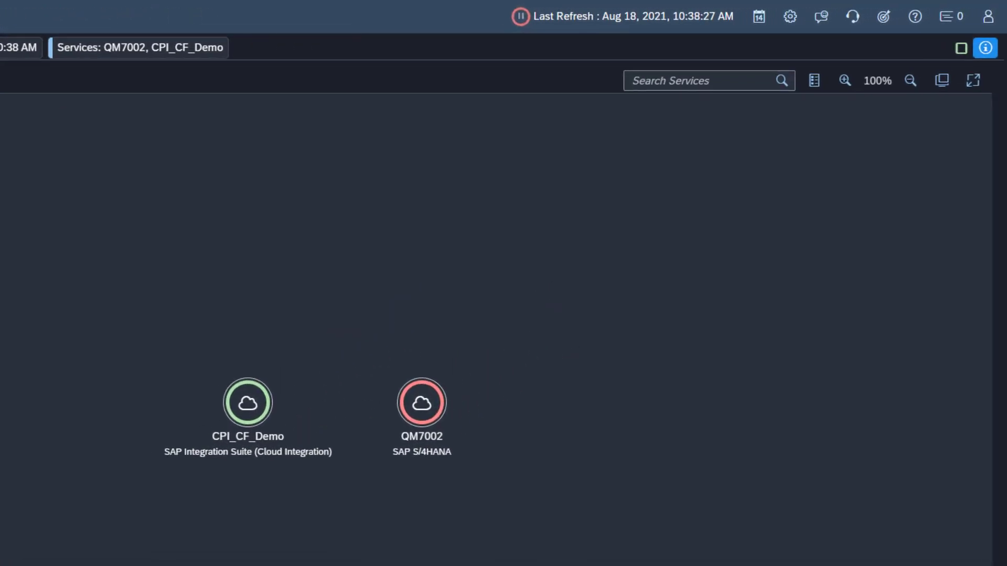
pyautogui.click(885, 21)
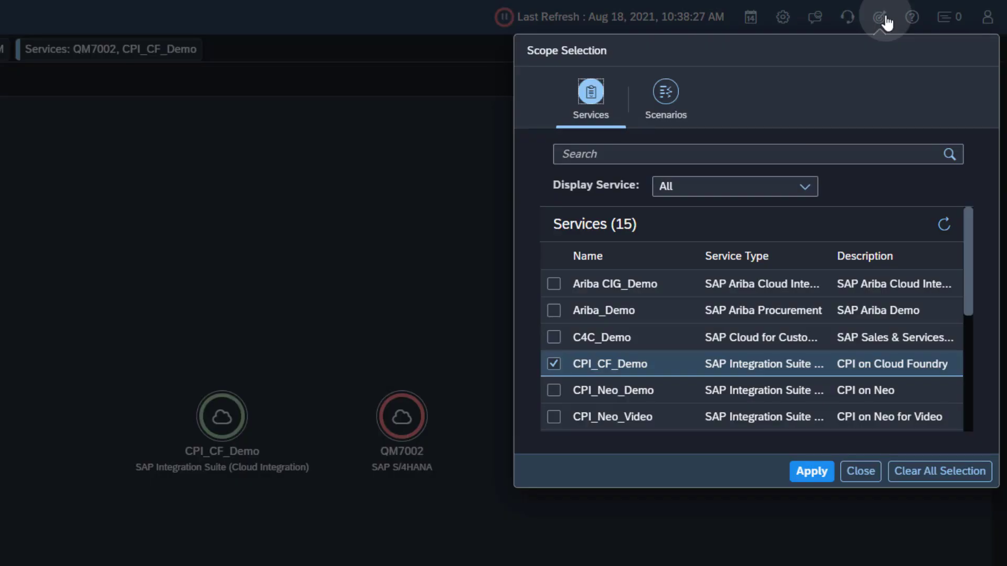
pyautogui.click(555, 418)
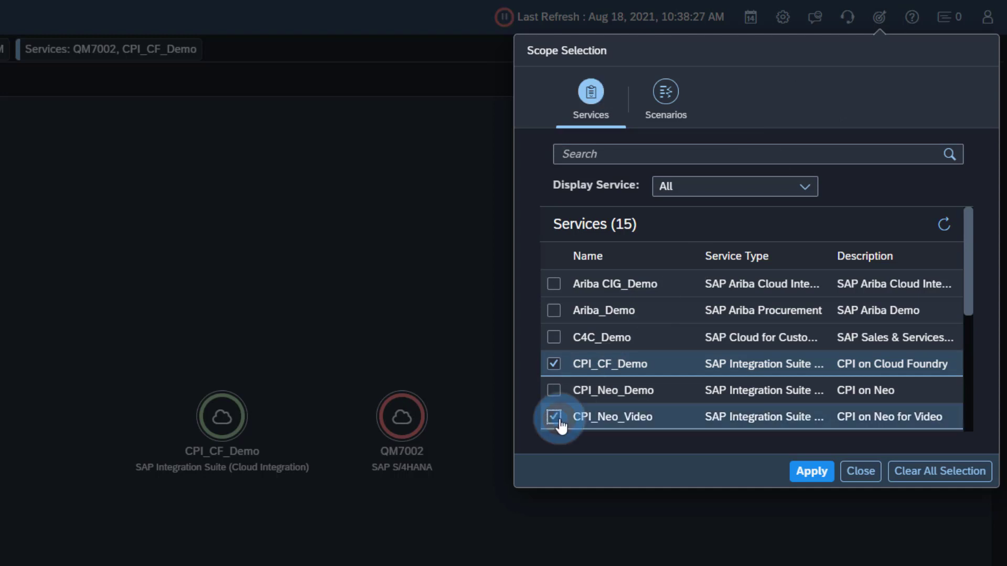
pyautogui.click(806, 475)
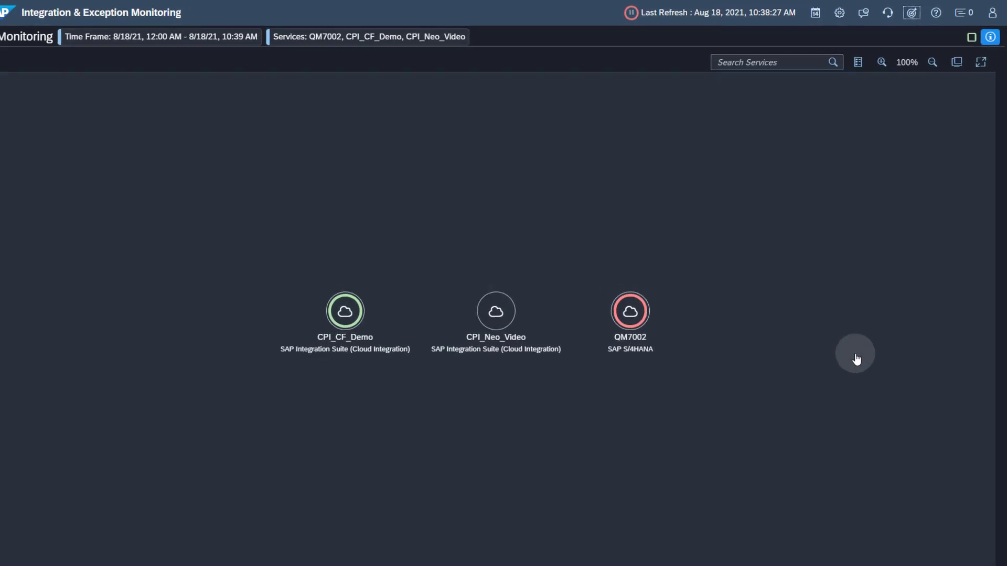
# Turn on monitoring for the CPI_Neo_Video service in the configuration.
pyautogui.click(782, 18)
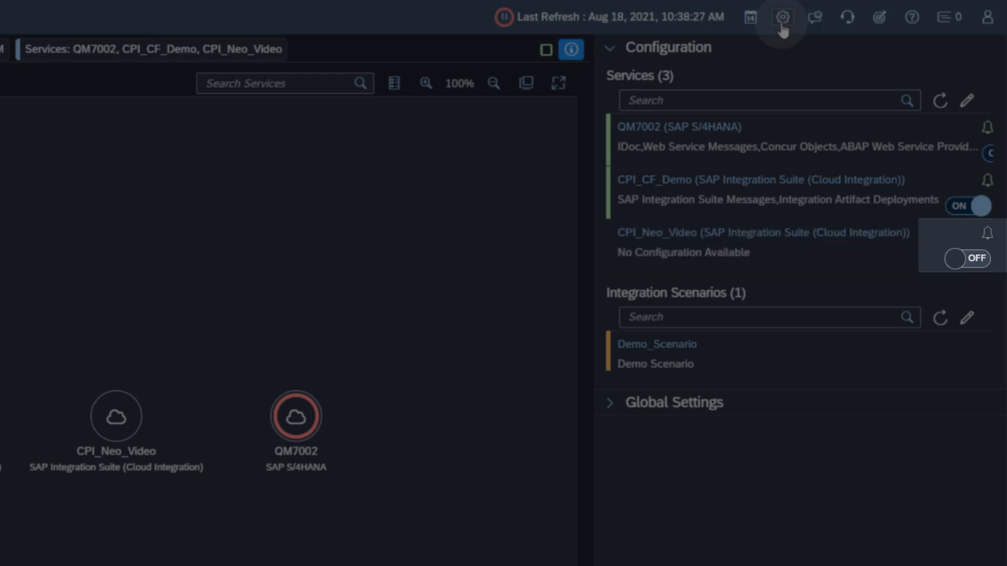
pyautogui.click(960, 262)
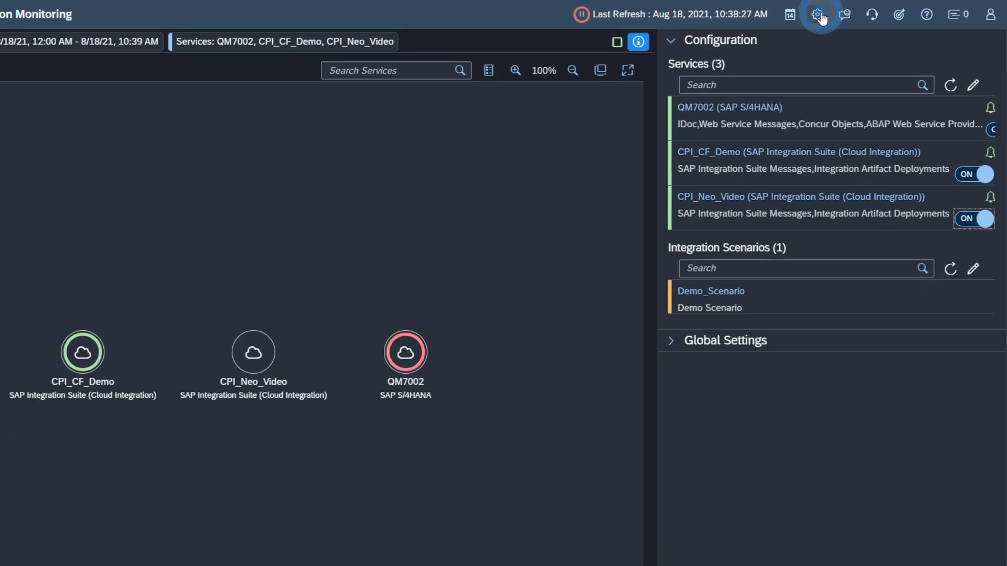
pyautogui.click(820, 16)
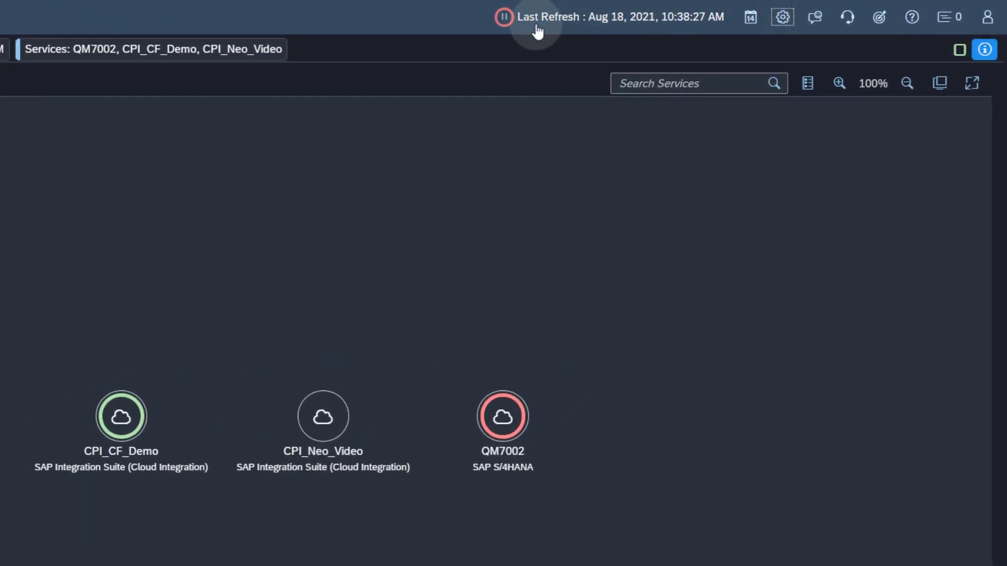
# Set the automatic refresh interval to 5 minutes and view the message overview of the CPI_Neo_Video service.
pyautogui.click(513, 26)
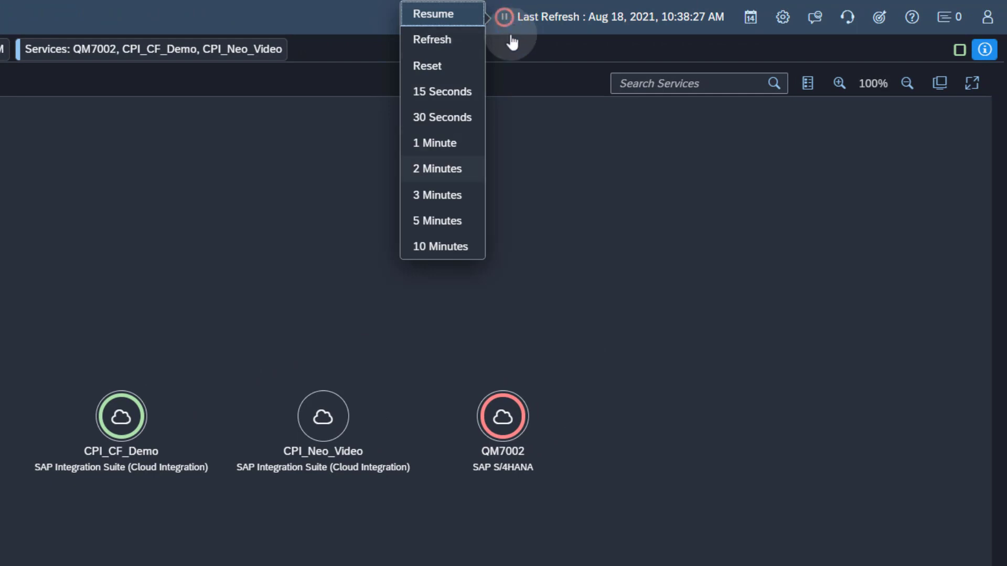
pyautogui.click(447, 220)
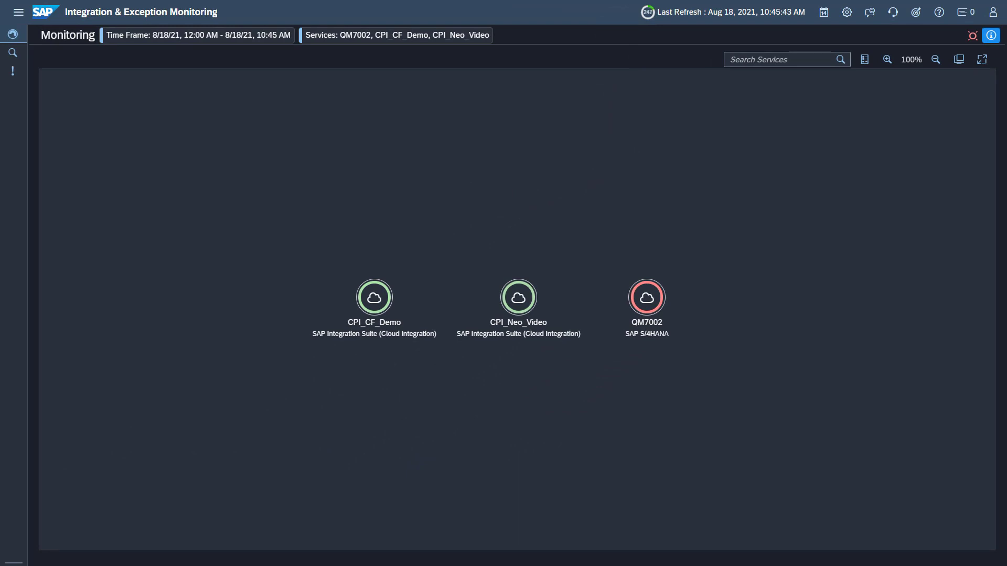
pyautogui.click(526, 299)
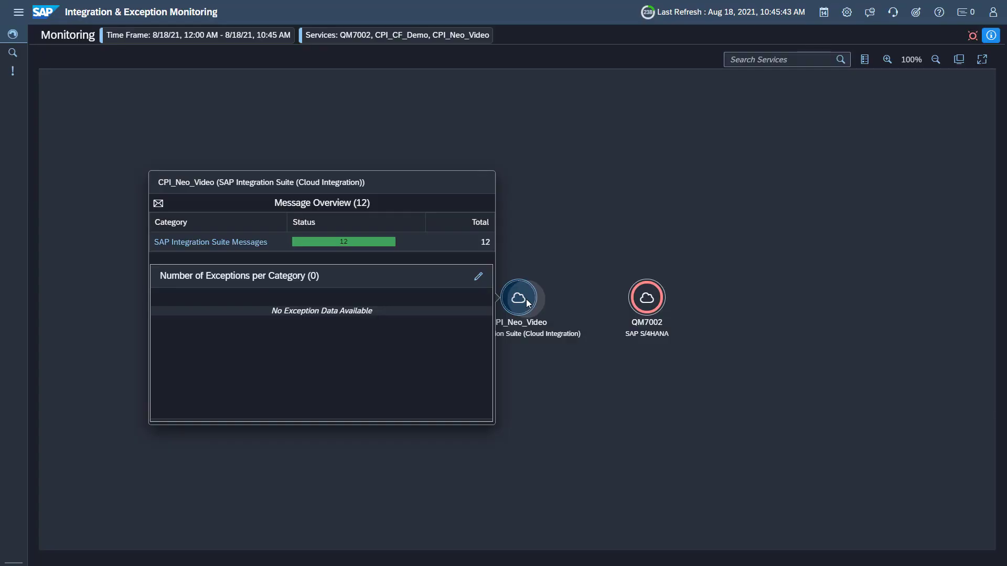
pyautogui.click(712, 404)
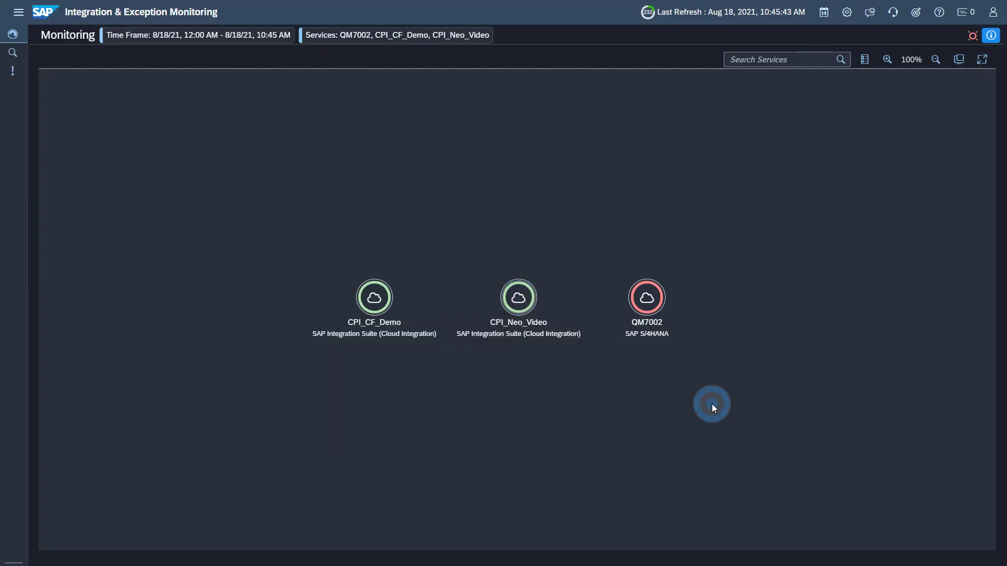